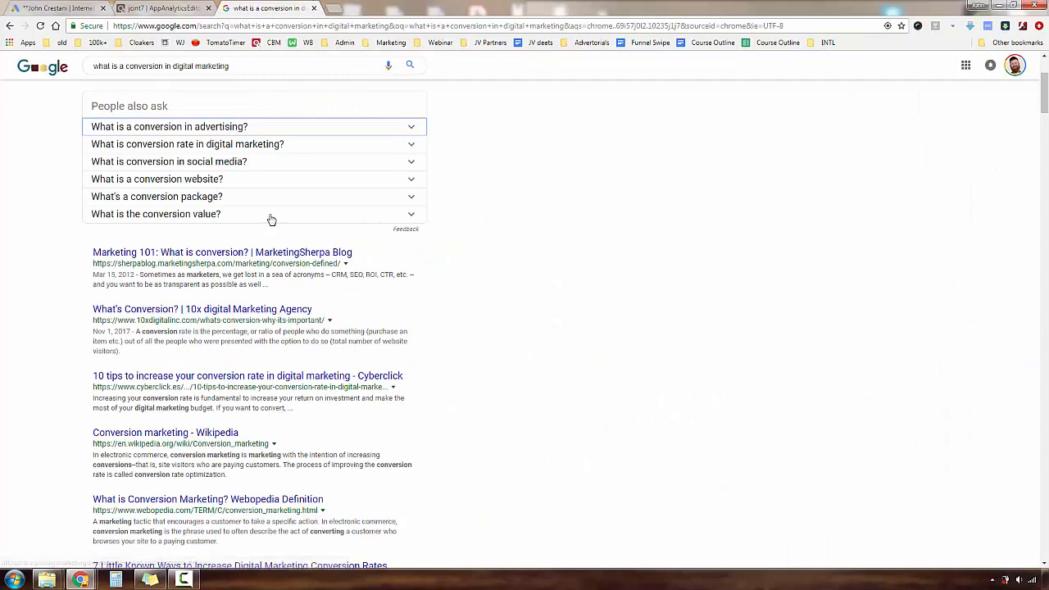
Step: Expand the answer to "What is a conversion in advertising?" among the related questions in the search results
scroll(434, 172, "up", 3)
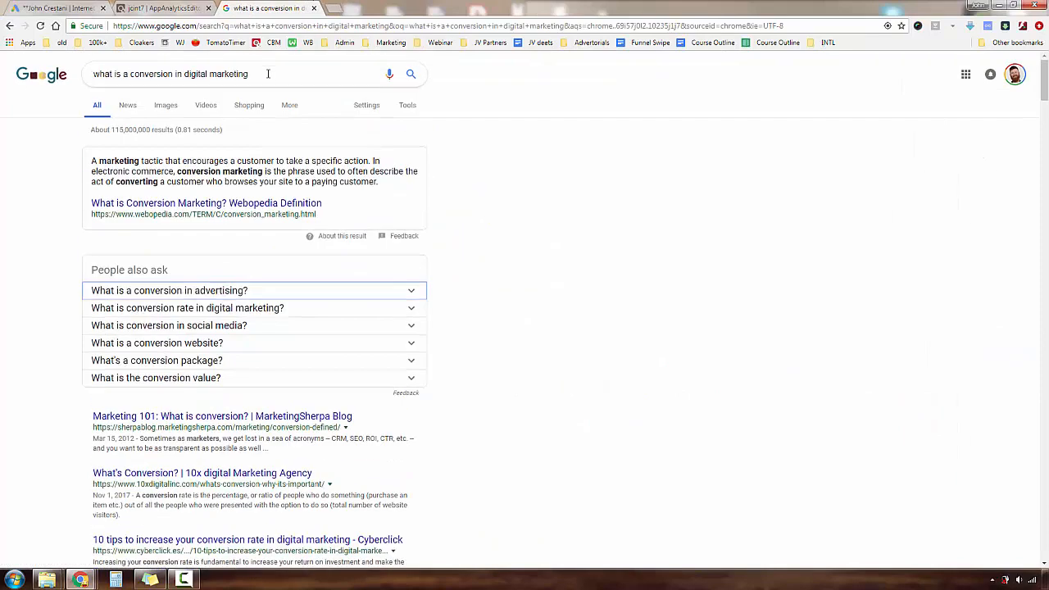
left_click_drag(267, 74, 4, 104)
left_click(36, 267)
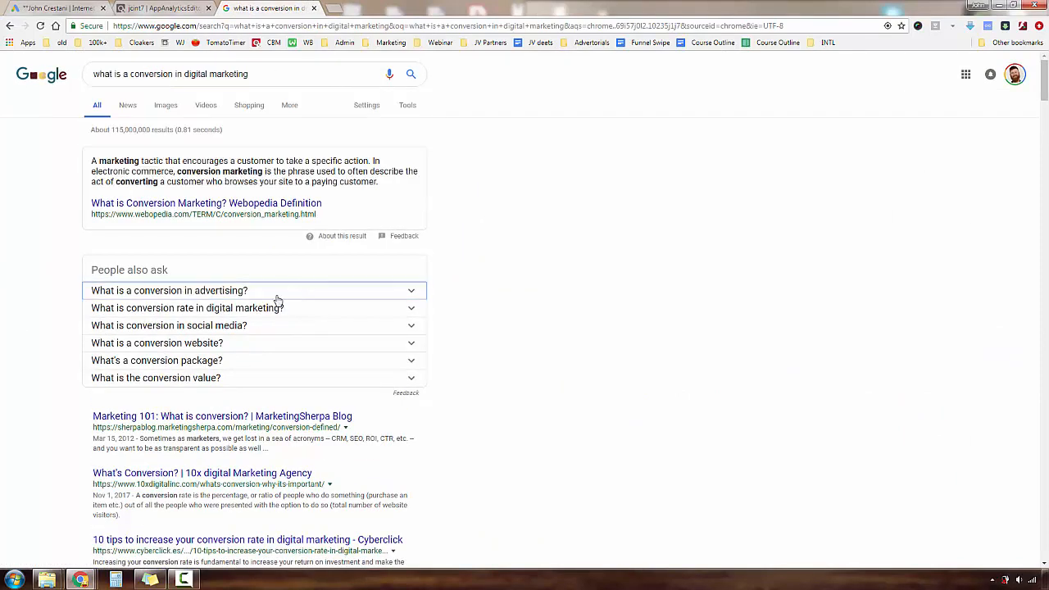
left_click(278, 292)
scroll(459, 308, "down", 1)
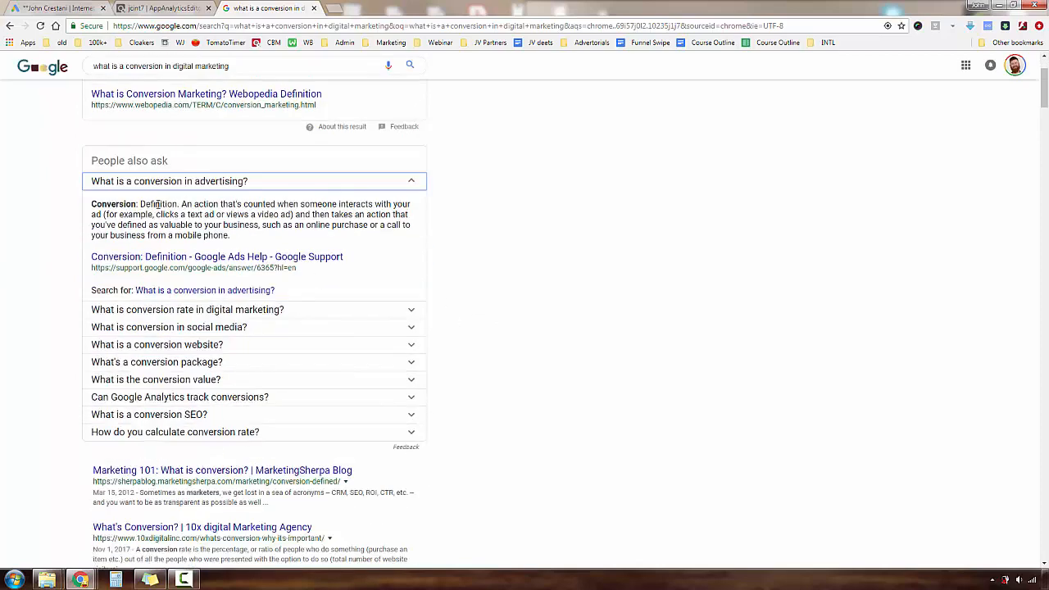
Step: Read the definition of an advertising conversion, including its examples of ad interactions and valuable customer actions
left_click_drag(194, 204, 309, 224)
left_click(229, 225)
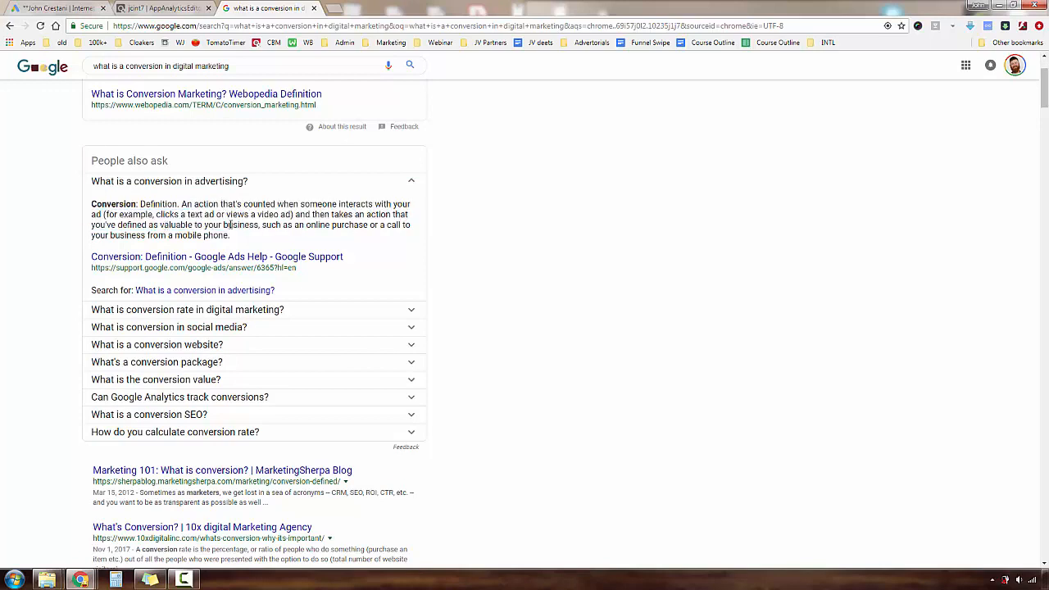
left_click_drag(145, 214, 339, 224)
left_click(245, 215)
left_click(340, 224)
left_click_drag(120, 225, 356, 225)
left_click(293, 227)
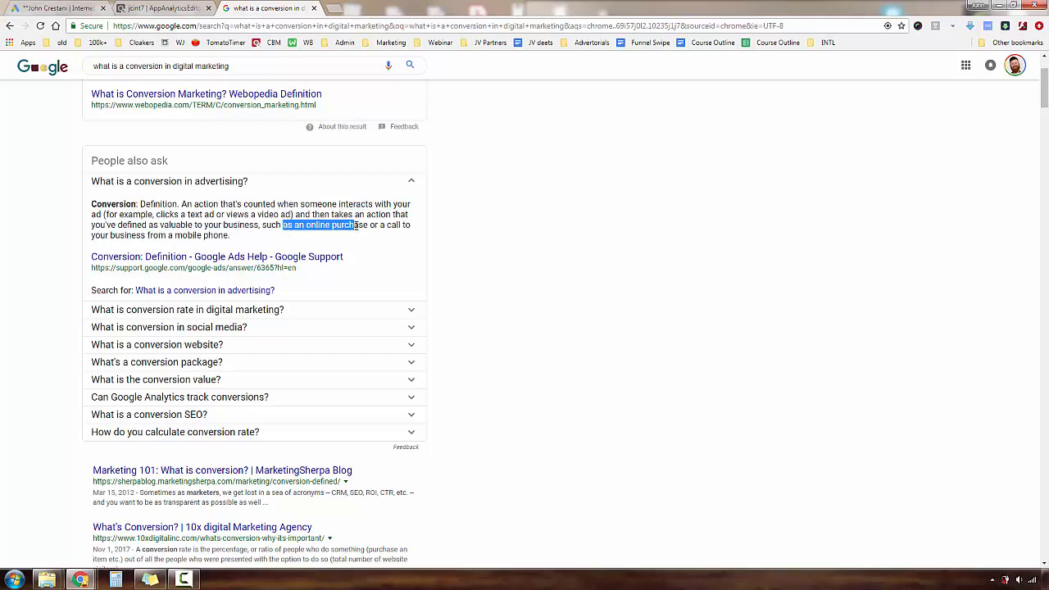
left_click(356, 226)
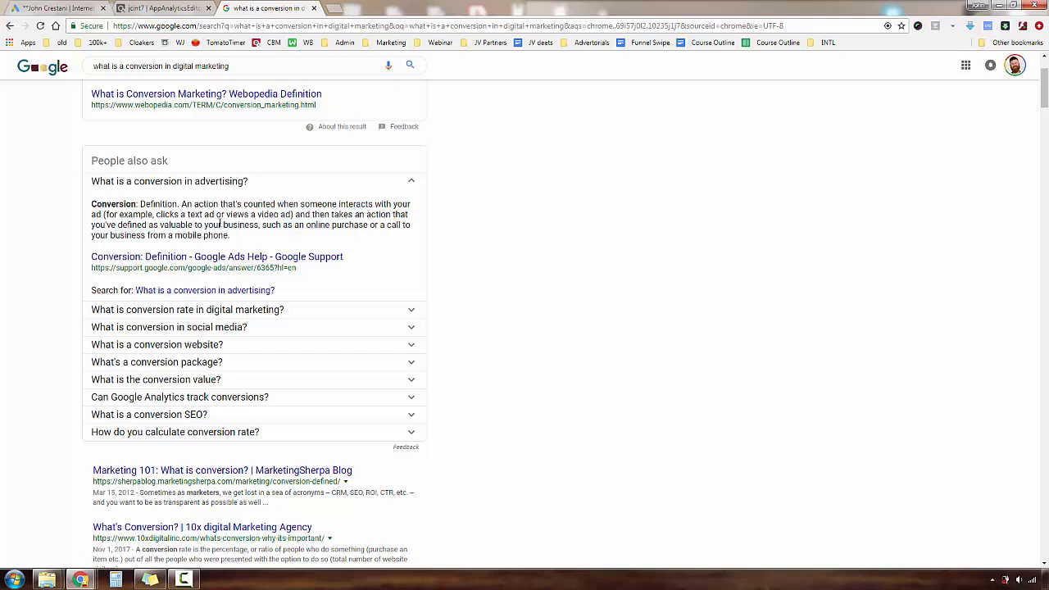
left_click_drag(232, 236, 154, 214)
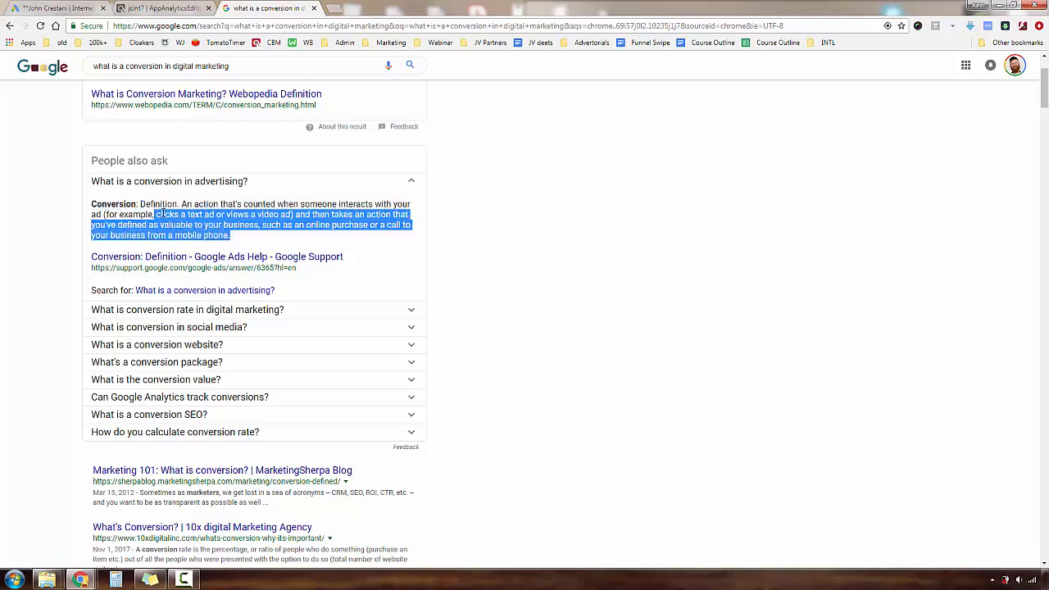
left_click(162, 214)
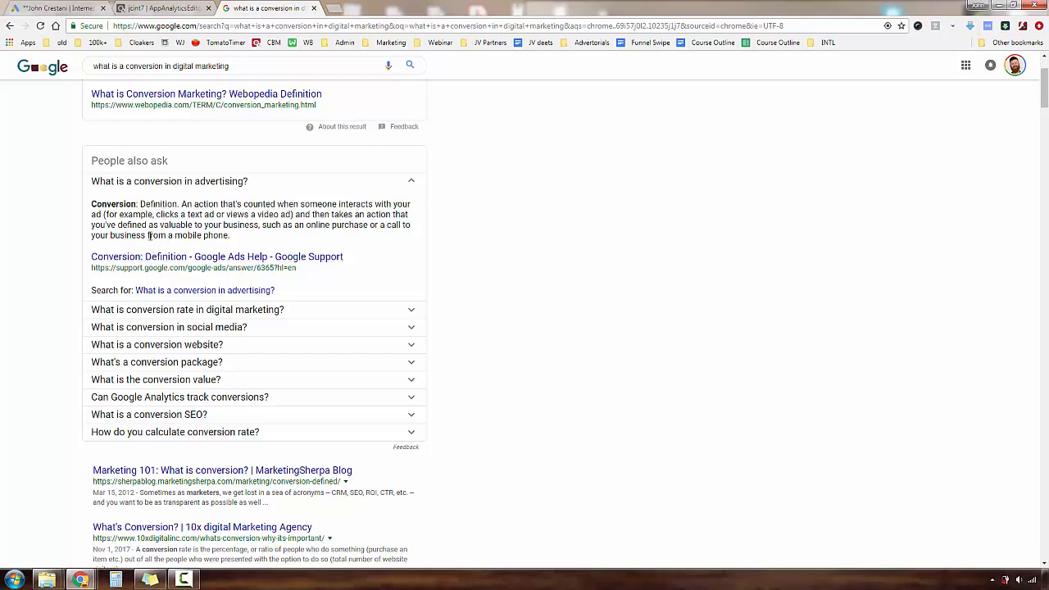
left_click_drag(121, 215, 242, 249)
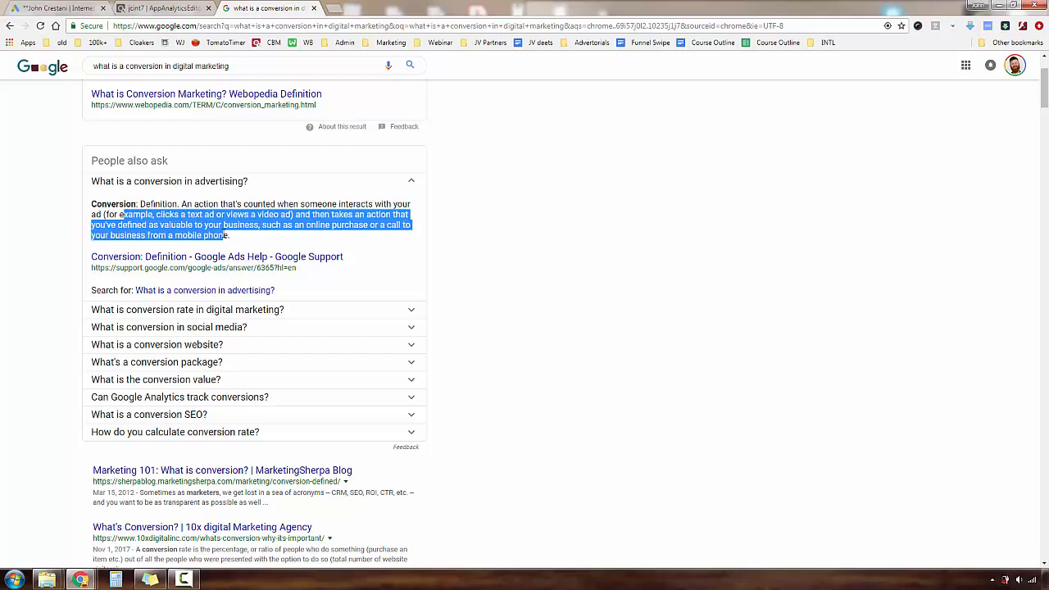
left_click(223, 232)
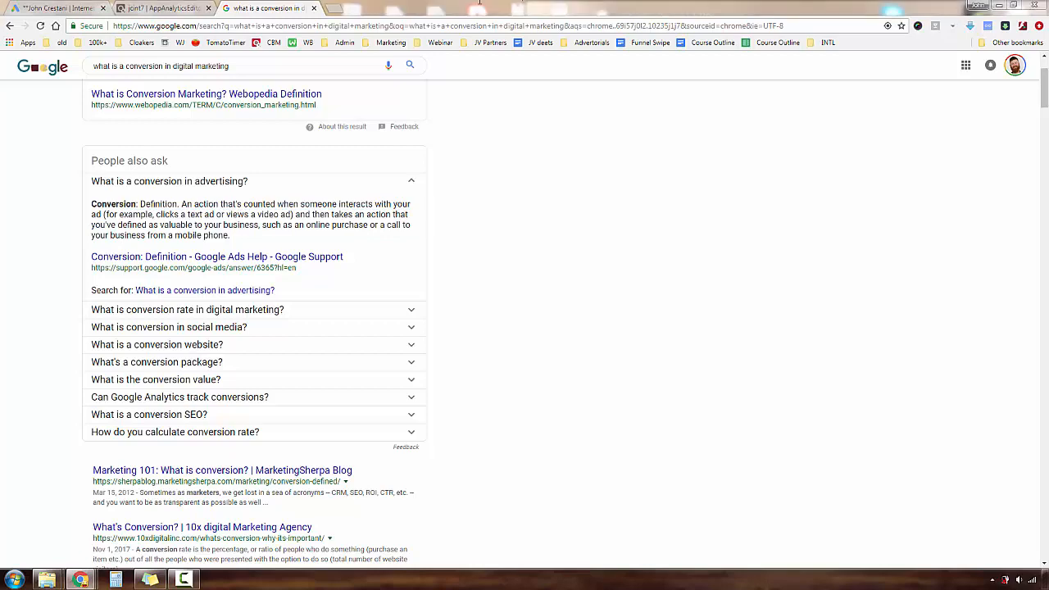
Step: Switch to the "definition of conversion pixel" search results and expand the answer to "What is a conversion tracking pixel?"
left_click(406, 8)
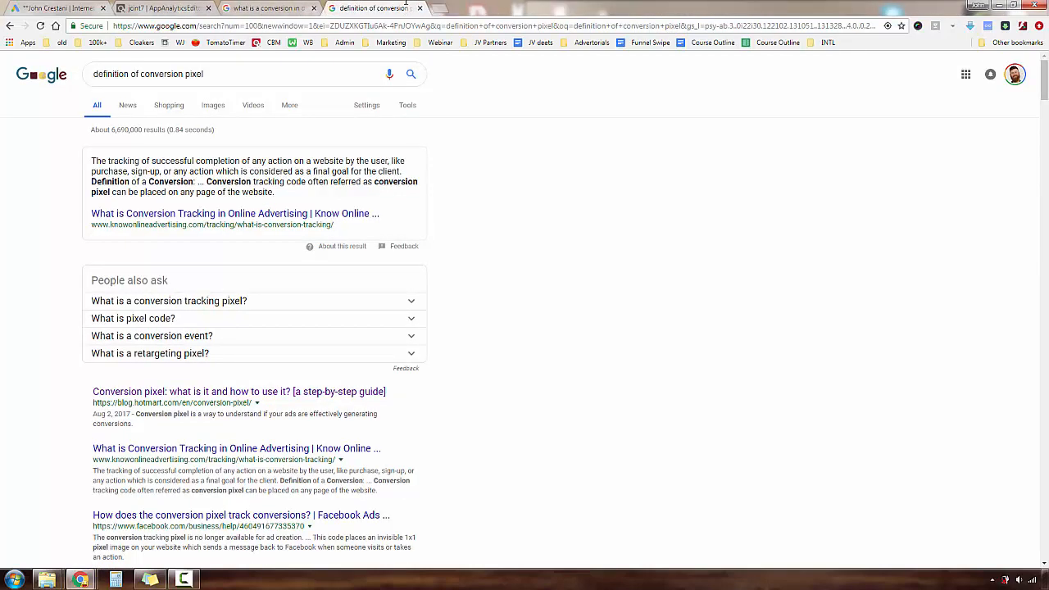
left_click_drag(214, 71, 140, 77)
left_click(92, 202)
left_click(260, 303)
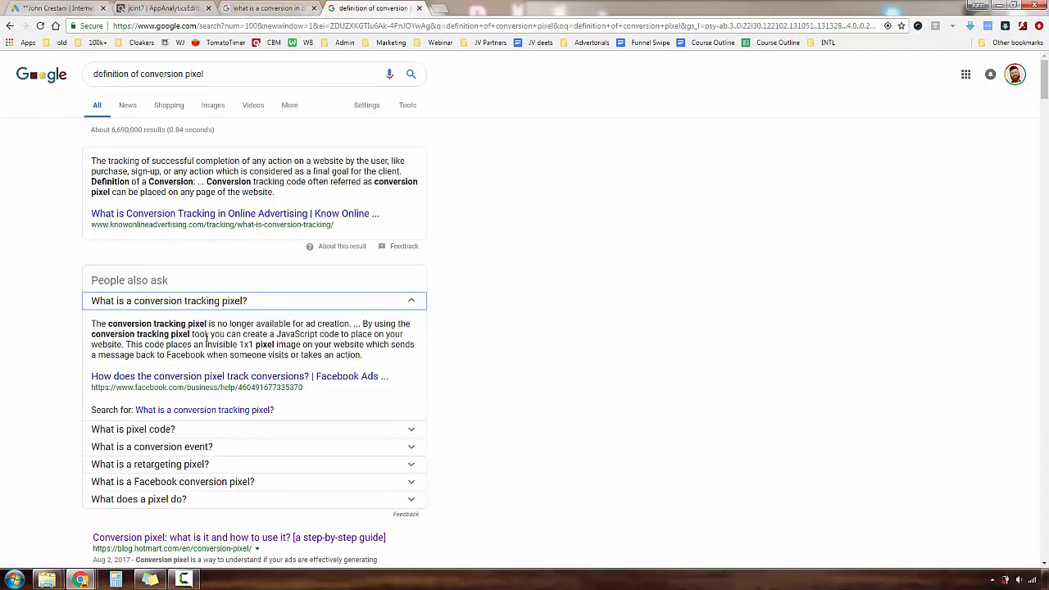
Step: Read how the conversion tracking pixel's JavaScript code works on a website and reports visits or actions
left_click_drag(206, 336, 344, 344)
left_click(342, 345)
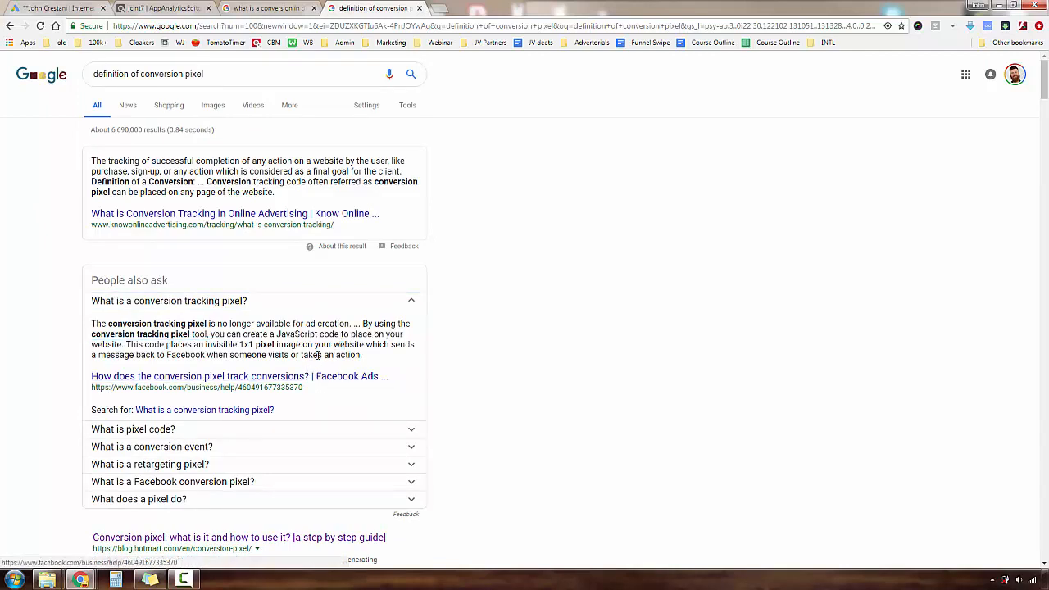
left_click_drag(137, 346, 300, 355)
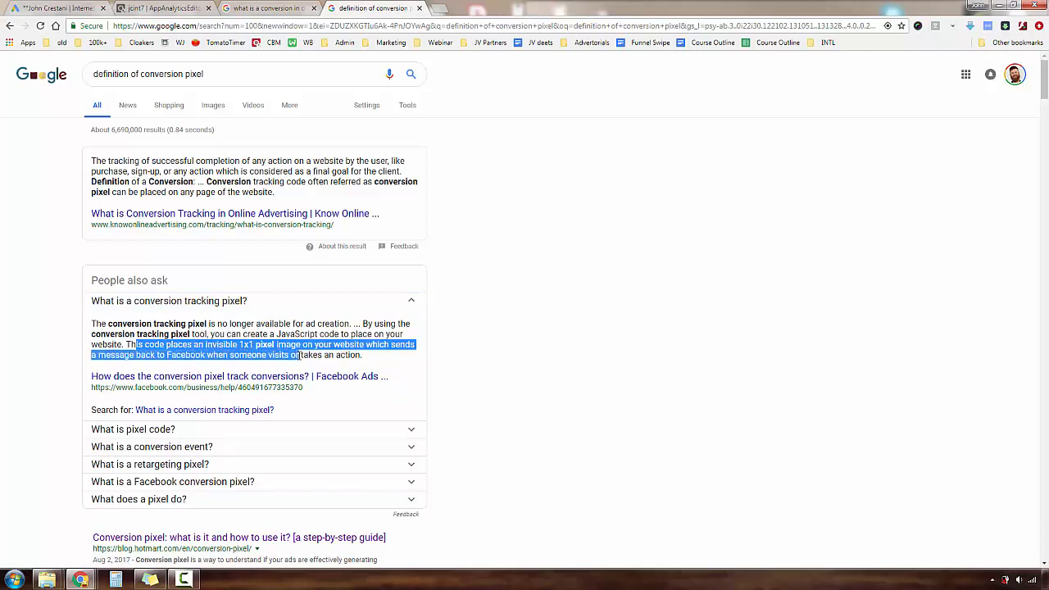
left_click(300, 355)
left_click_drag(166, 344, 212, 345)
left_click_drag(272, 369, 273, 354)
left_click(284, 353)
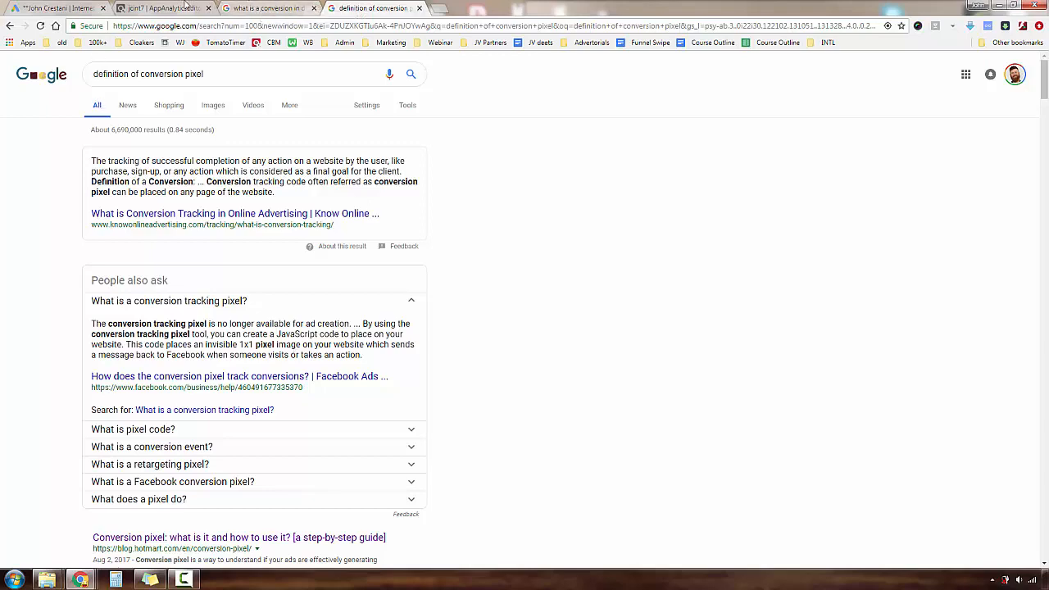
Step: Switch to Google Ads and bring up the overview for all campaigns
left_click(36, 6)
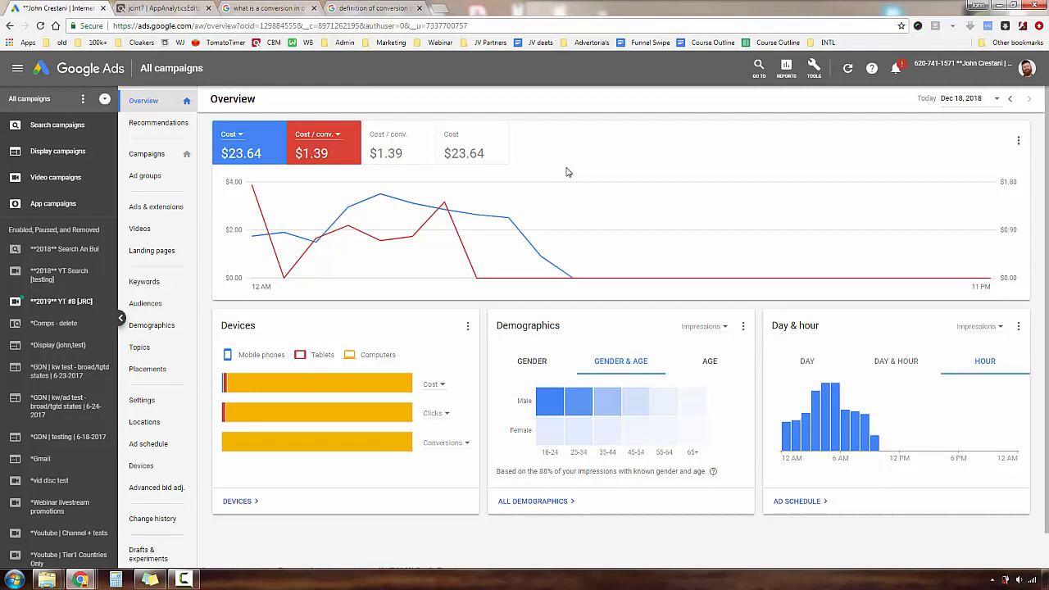
left_click_drag(42, 82, 209, 82)
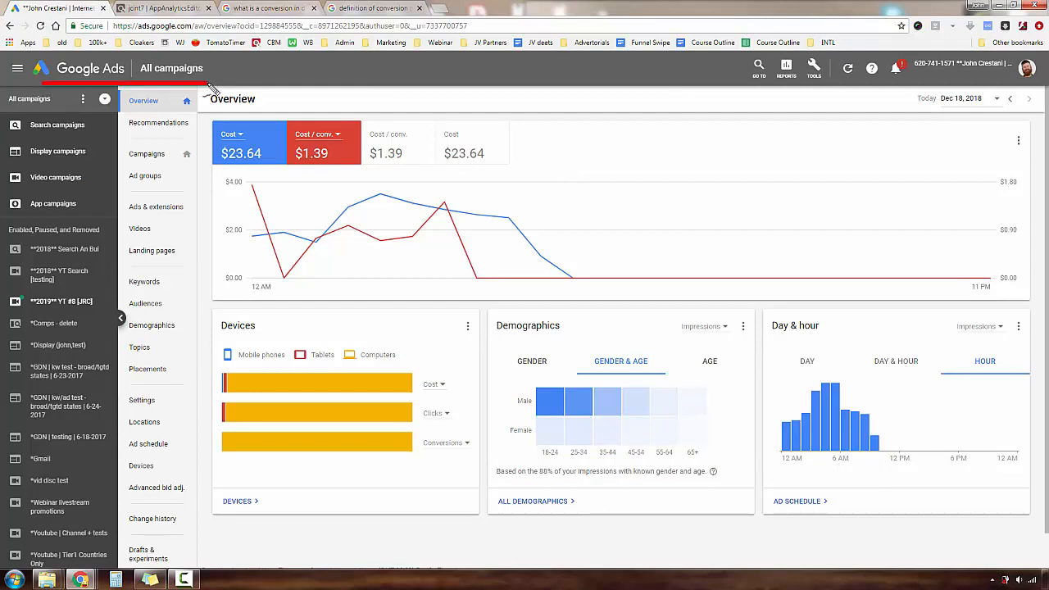
mouse_move(24, 47)
left_mouse_down()
mouse_move(25, 86)
mouse_move(141, 97)
left_mouse_up()
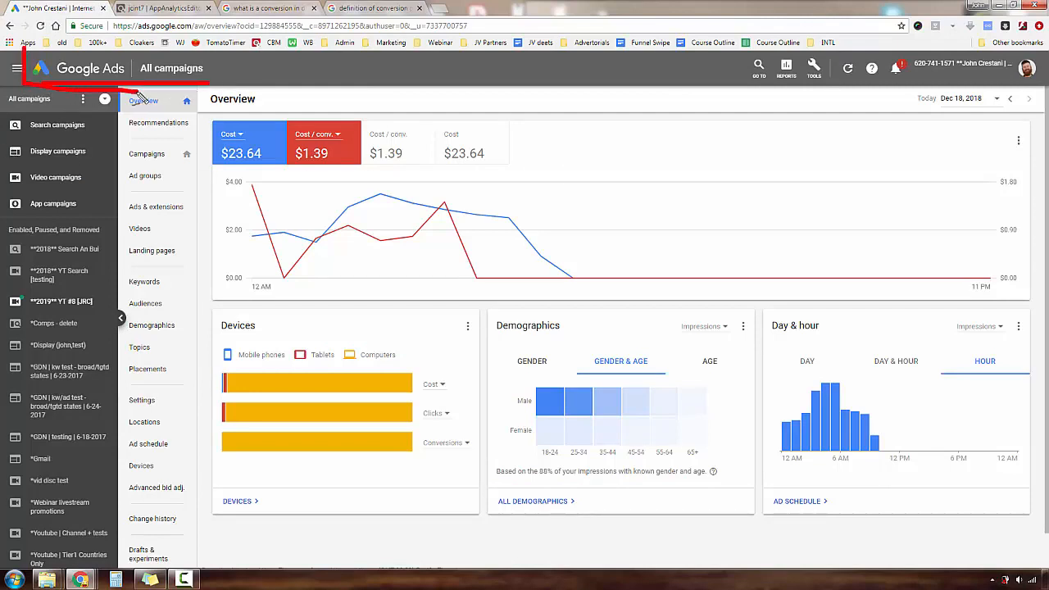
left_click_drag(133, 41, 132, 86)
left_click_drag(26, 56, 223, 56)
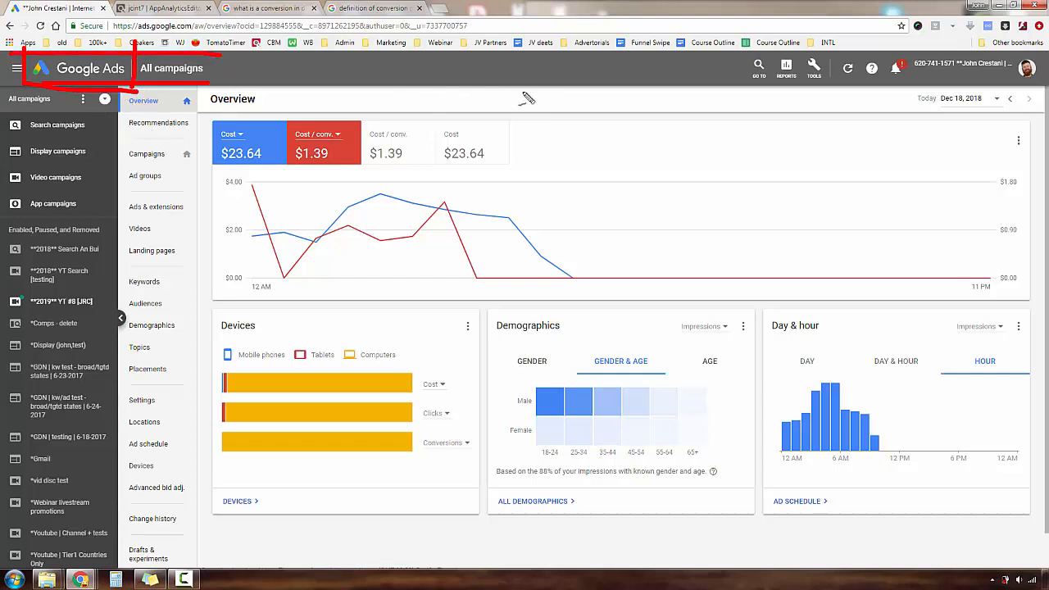
mouse_move(834, 51)
left_mouse_down()
mouse_move(796, 65)
mouse_move(848, 86)
mouse_move(819, 49)
mouse_move(788, 82)
mouse_move(851, 86)
left_mouse_up()
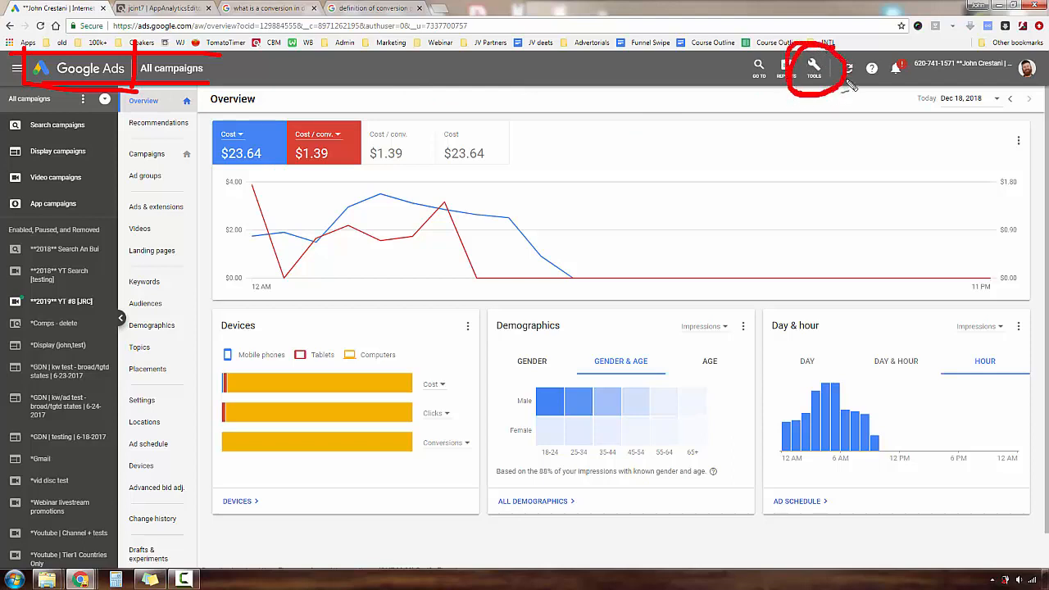
mouse_move(637, 94)
left_mouse_down()
mouse_move(784, 93)
mouse_move(769, 71)
mouse_move(771, 101)
left_mouse_up()
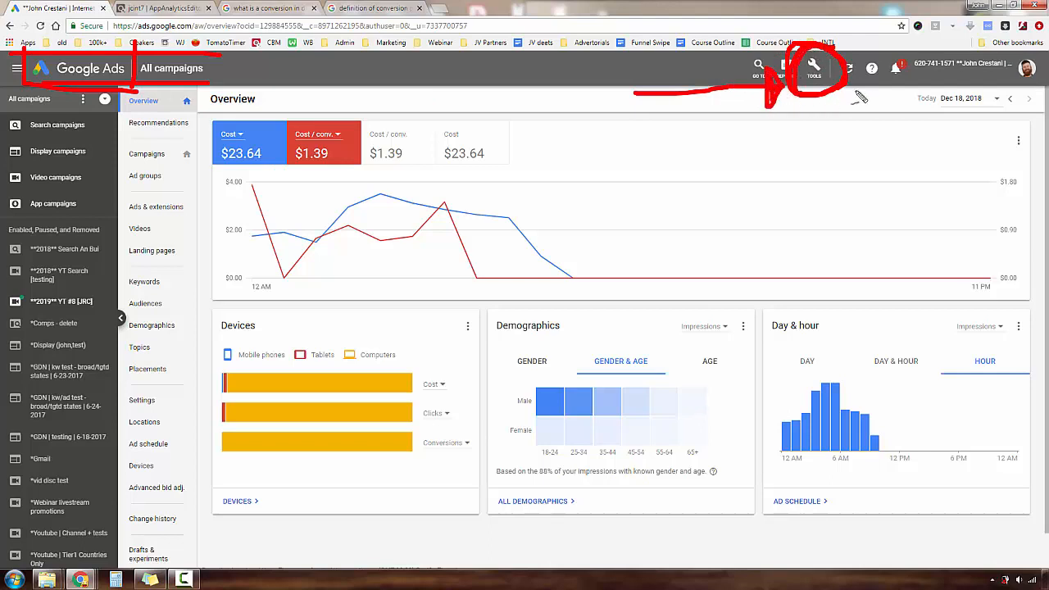
key("Escape")
Step: Open the account's Conversions page from the measurement tools
left_click(816, 65)
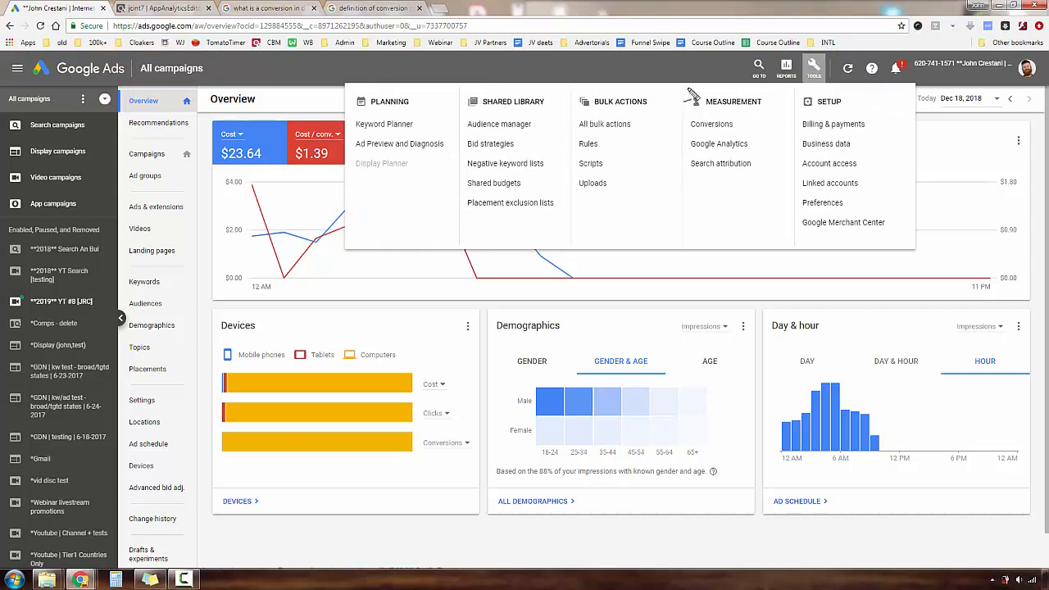
mouse_move(687, 90)
left_mouse_down()
mouse_move(688, 119)
mouse_move(802, 121)
left_mouse_up()
mouse_move(633, 173)
left_mouse_down()
mouse_move(692, 128)
mouse_move(694, 141)
mouse_move(685, 131)
mouse_move(704, 131)
mouse_move(670, 123)
mouse_move(726, 120)
left_mouse_up()
key("e")
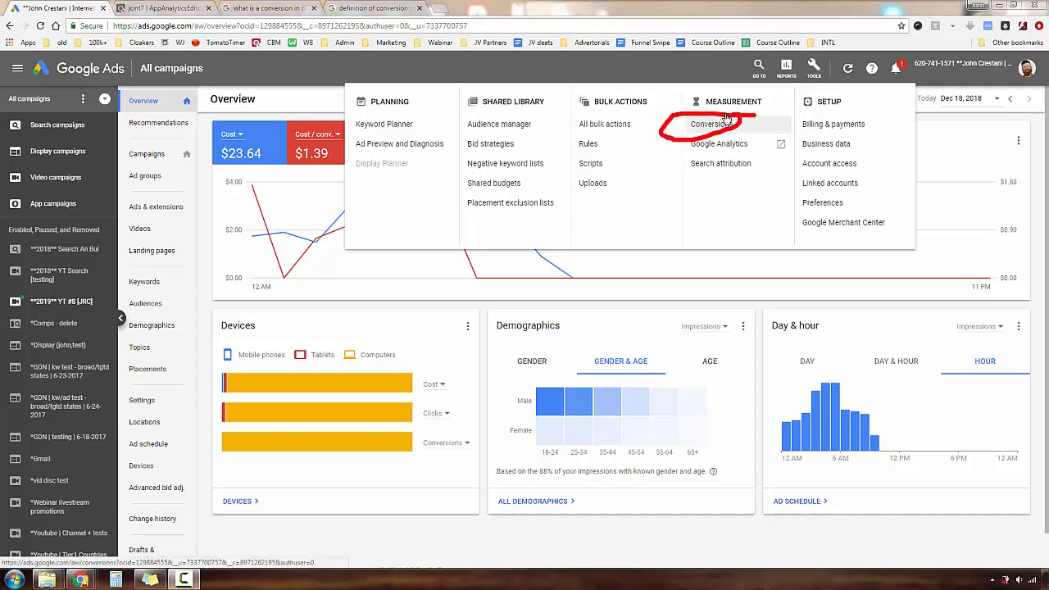
key("Escape")
left_click(713, 124)
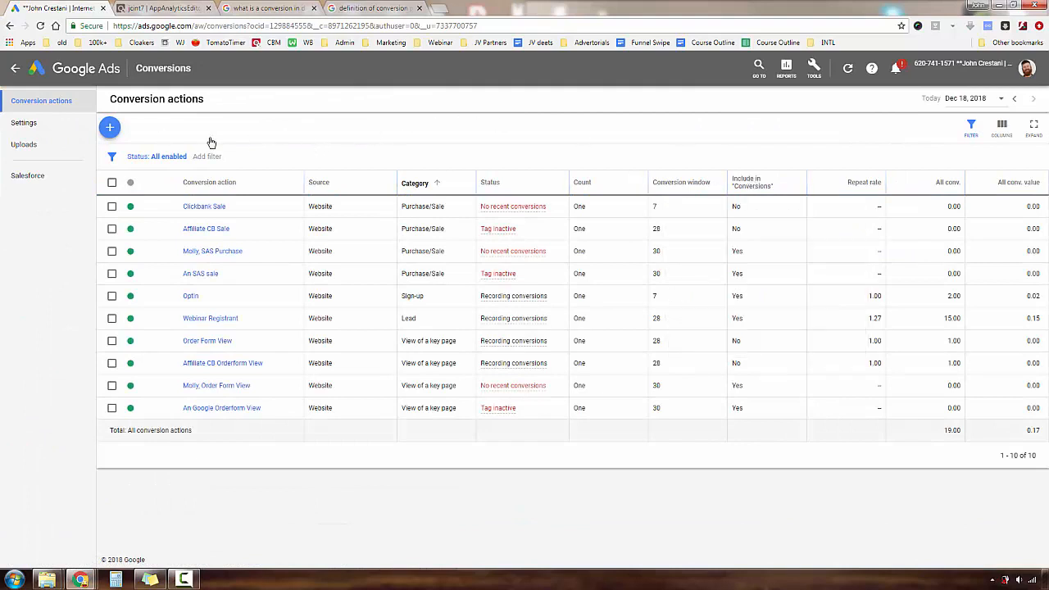
Step: Start a new conversion action and choose Website as the kind of conversion to track
mouse_move(129, 108)
left_mouse_down()
mouse_move(110, 101)
mouse_move(37, 125)
left_mouse_up()
mouse_move(300, 97)
left_mouse_down()
mouse_move(201, 105)
mouse_move(211, 131)
mouse_move(207, 110)
left_mouse_up()
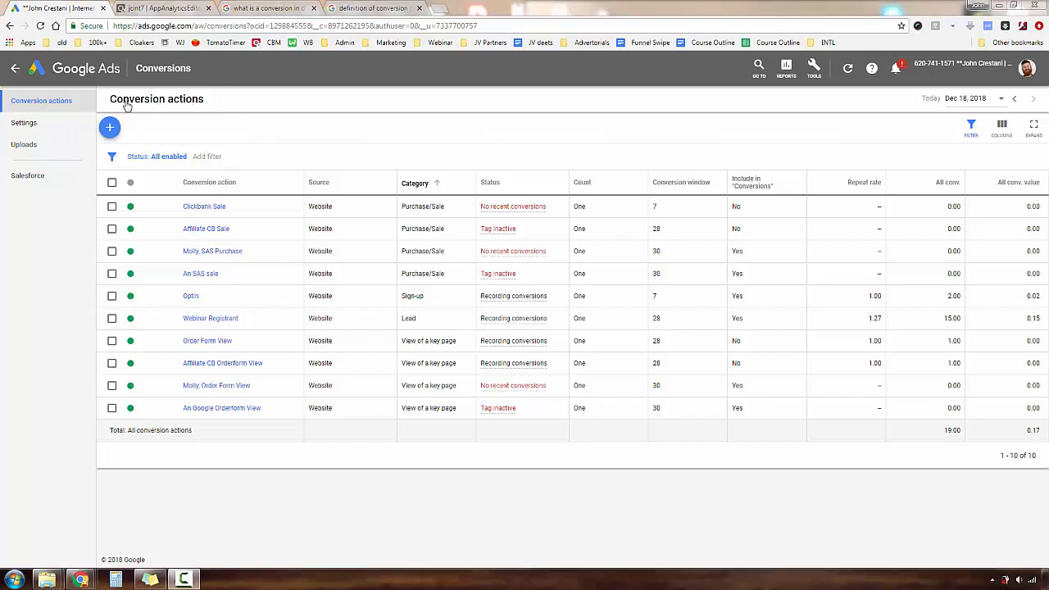
left_click_drag(112, 100, 163, 128)
left_click(109, 127)
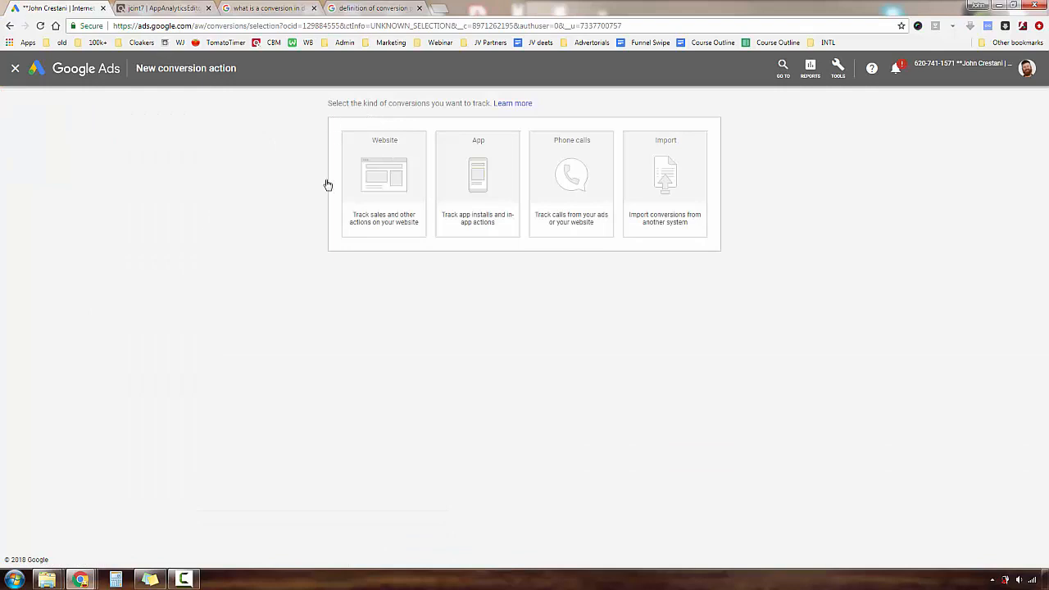
mouse_move(331, 116)
left_mouse_down()
mouse_move(497, 261)
mouse_move(489, 115)
mouse_move(303, 112)
left_mouse_up()
left_click_drag(205, 165, 301, 153)
key("Escape")
left_click(399, 175)
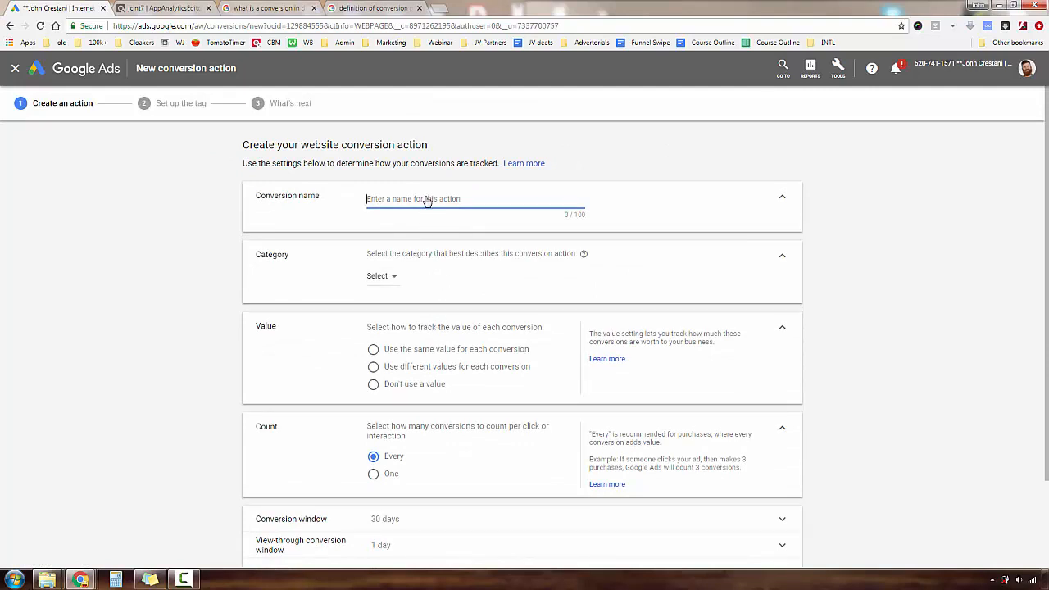
Step: Name the conversion action "Clickbank Order Form Impression" and set its category to View of a key page
type("Clickbank Order Form Impression")
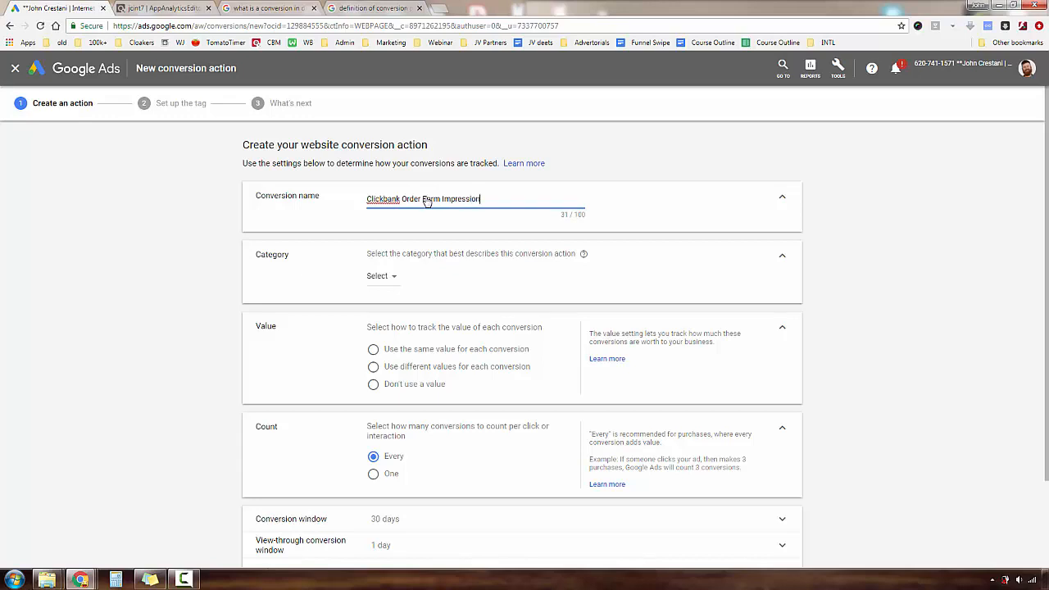
left_click(395, 277)
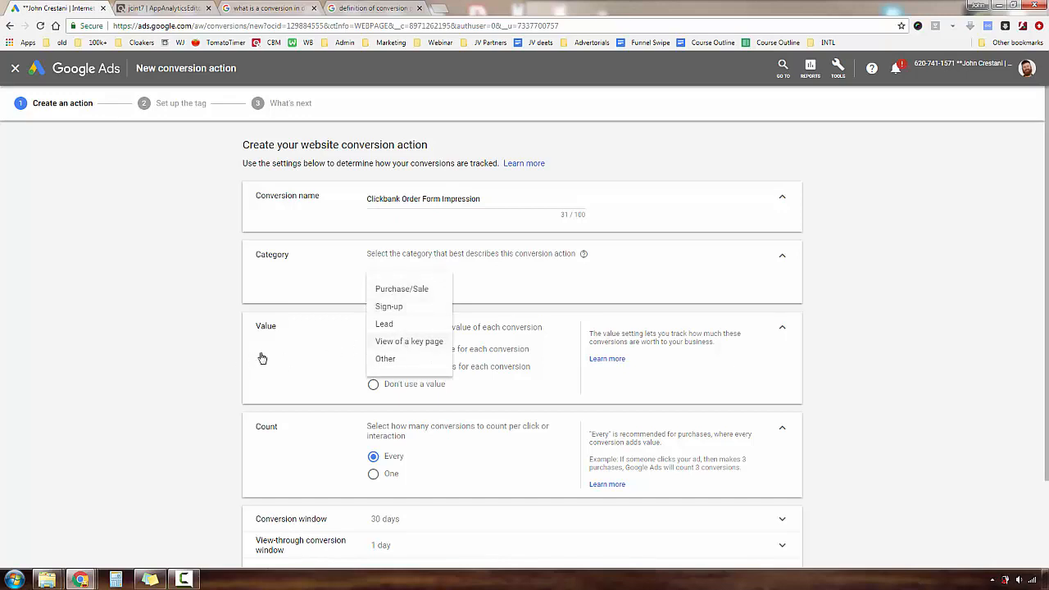
mouse_move(273, 348)
left_mouse_down()
mouse_move(348, 349)
mouse_move(342, 334)
mouse_move(353, 351)
mouse_move(343, 353)
mouse_move(349, 343)
left_mouse_up()
key("Escape")
left_click(434, 347)
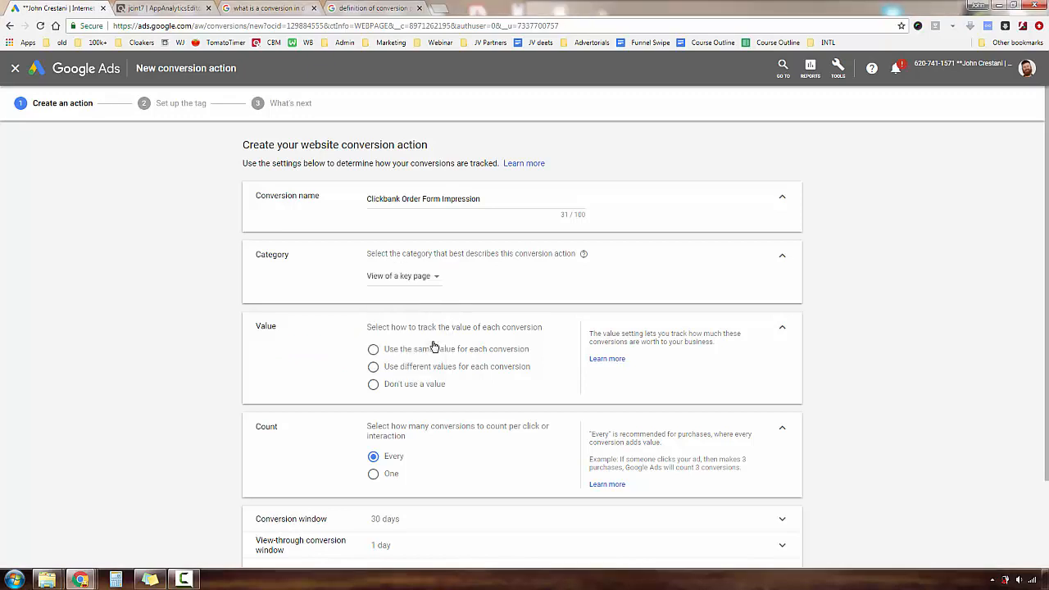
Step: Set the conversion action to not use a value, and create it with the remaining settings at their defaults
left_click(372, 385)
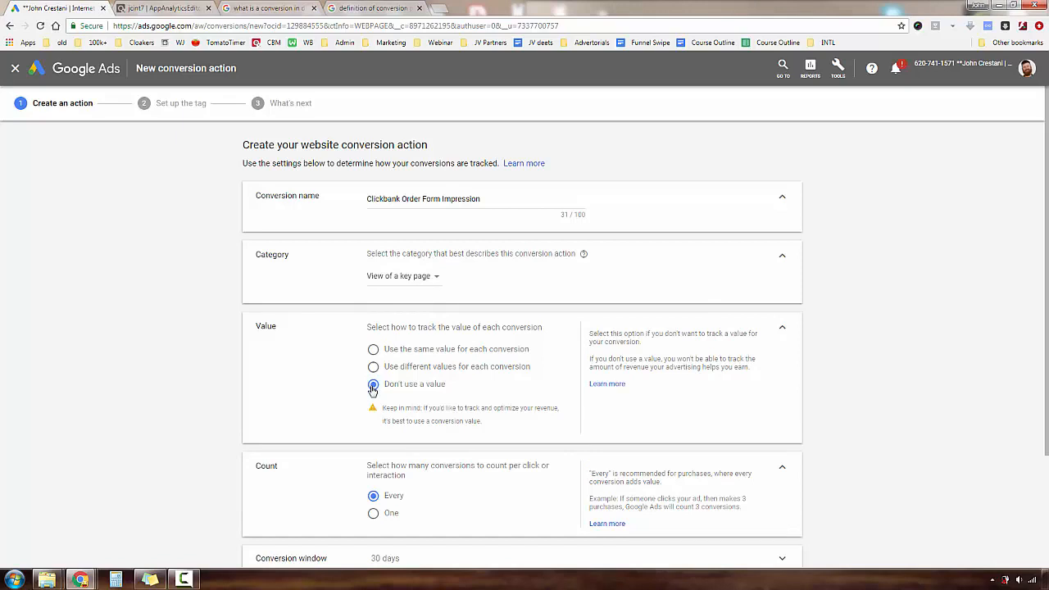
scroll(385, 351, "down", 2)
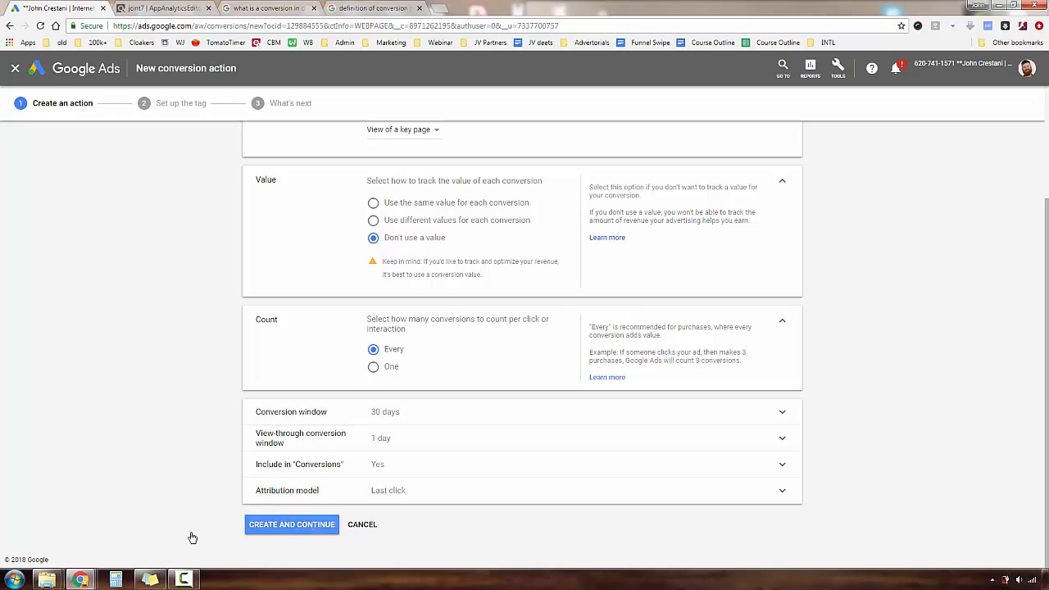
mouse_move(187, 534)
left_mouse_down()
mouse_move(232, 530)
mouse_move(227, 541)
left_mouse_up()
left_click(283, 526)
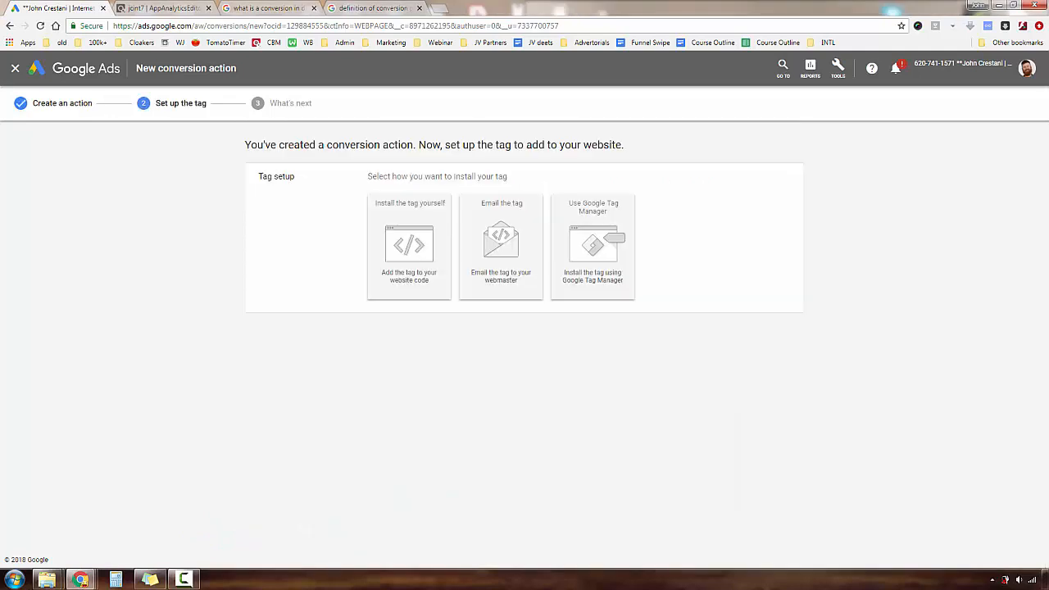
Step: Choose Google Tag Manager as the tag installation method, and open and enlarge the blank note in Sticky Notes
left_click(596, 291)
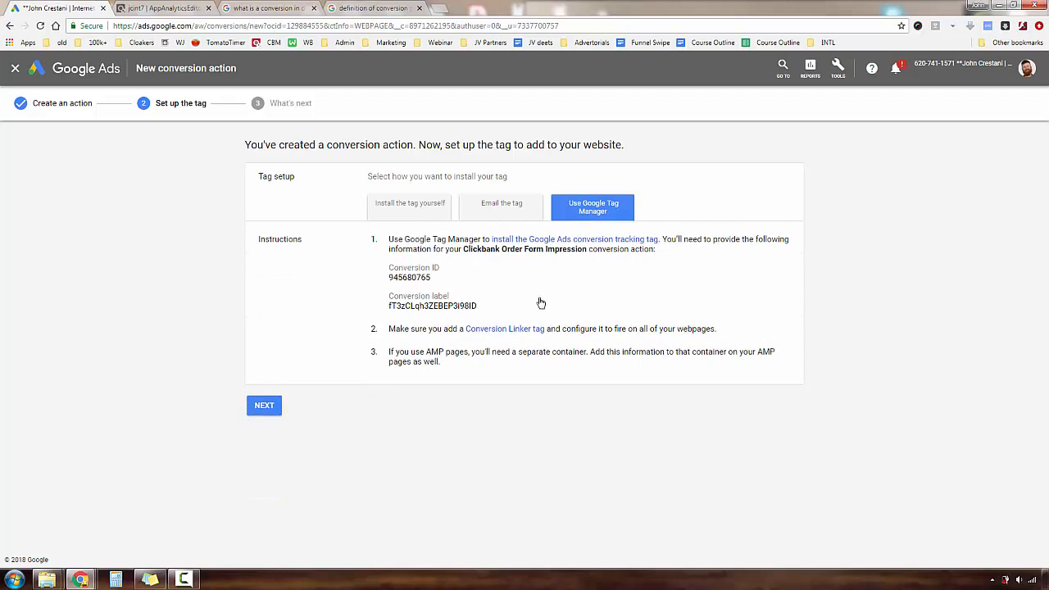
left_click(149, 581)
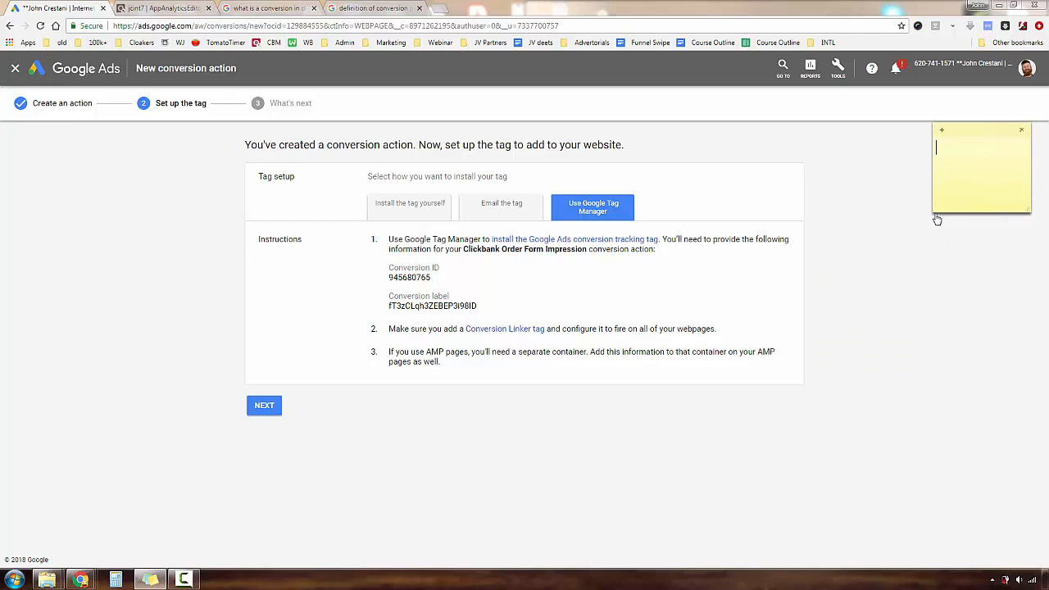
left_click_drag(927, 220, 819, 275)
Step: Copy the order form impression's conversion ID and conversion label from the tag instructions into the sticky note
left_click_drag(435, 278, 480, 308)
left_click(392, 273)
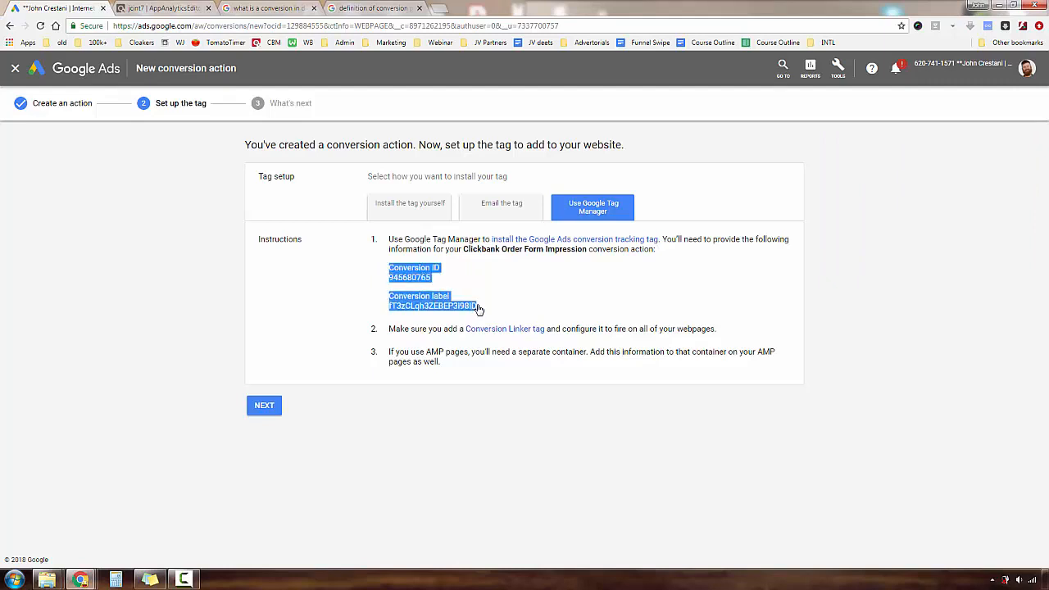
left_click(150, 580)
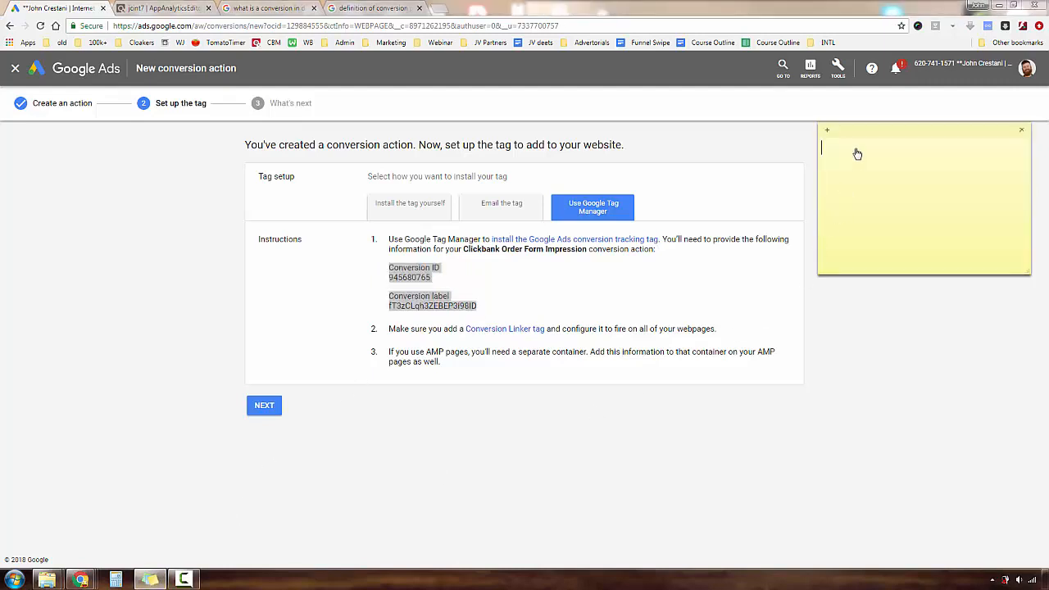
type("Conversion ID 945680765 Conversion label fT3zCLqh3ZEBEP3i98ID")
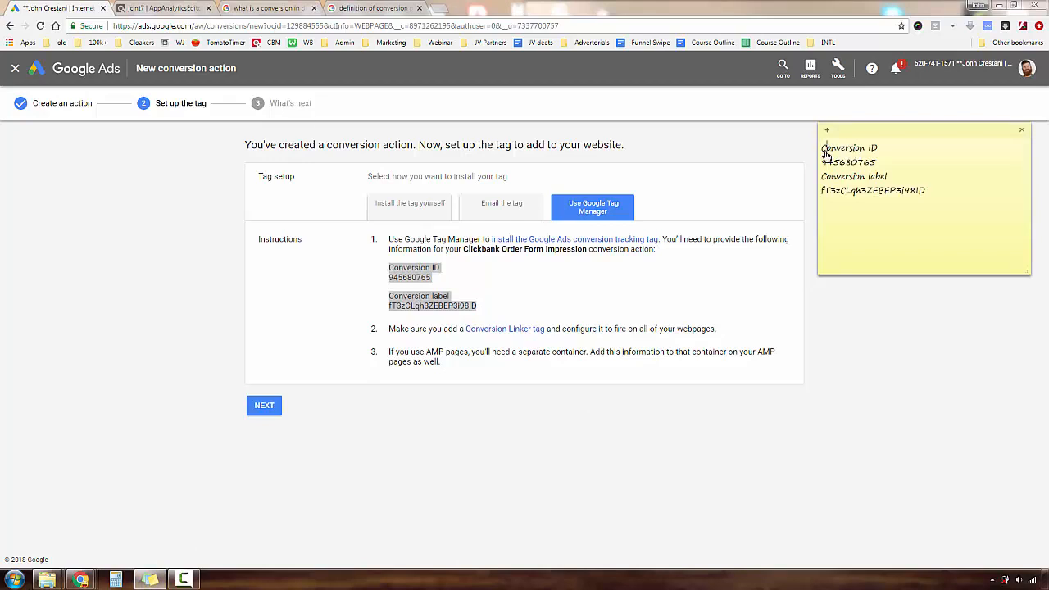
Step: Head the note "Order Form Impression" and put the ID and label values beside their captions, each separated by a colon
key("Return")
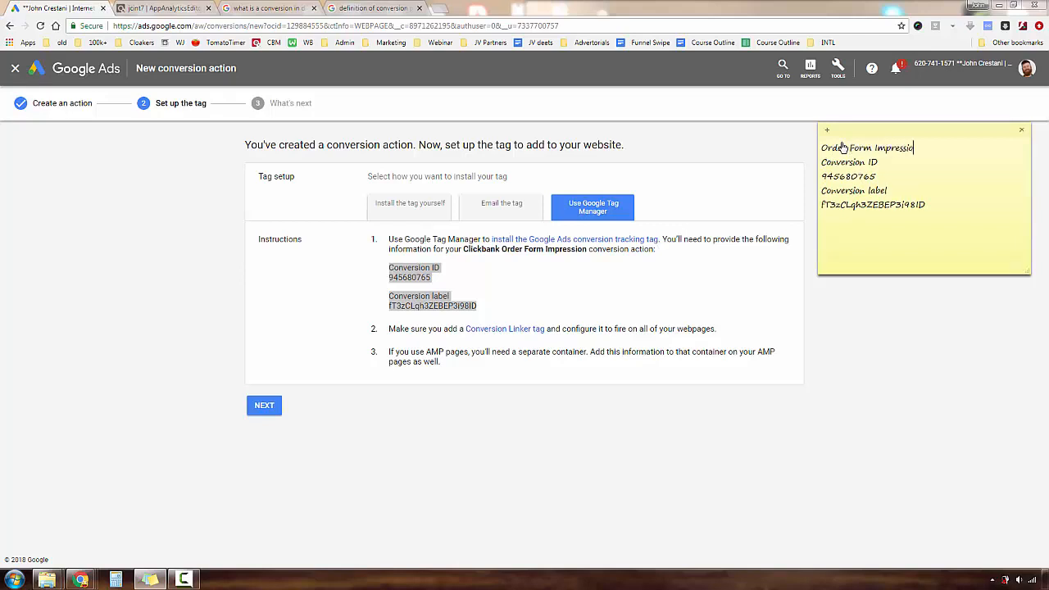
left_click(823, 176)
key("BackSpace")
type(": 945680765")
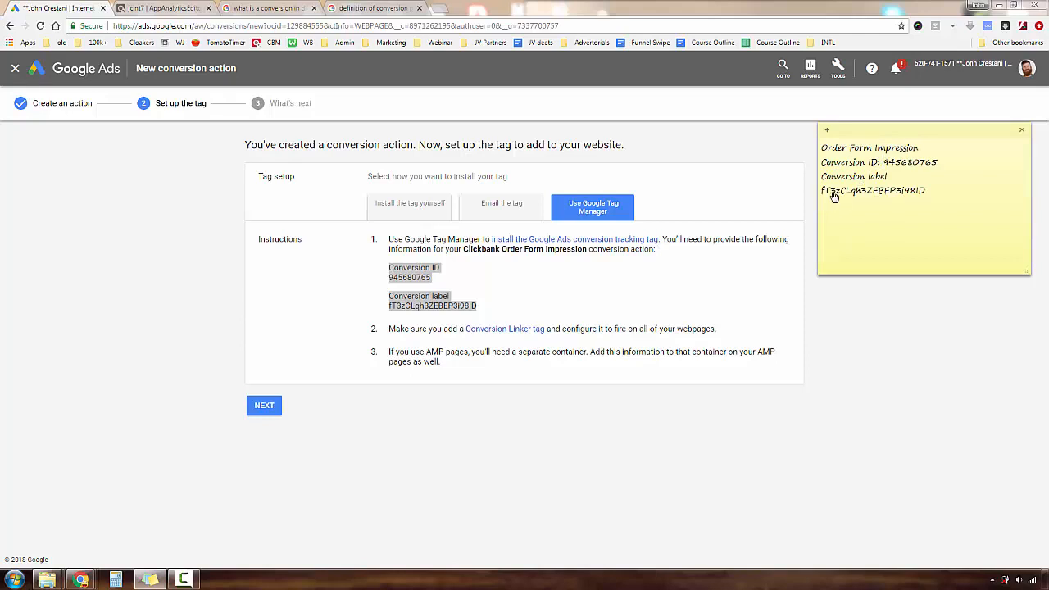
key("BackSpace")
type(": fT3zCLqh3ZEBEP3i98ID")
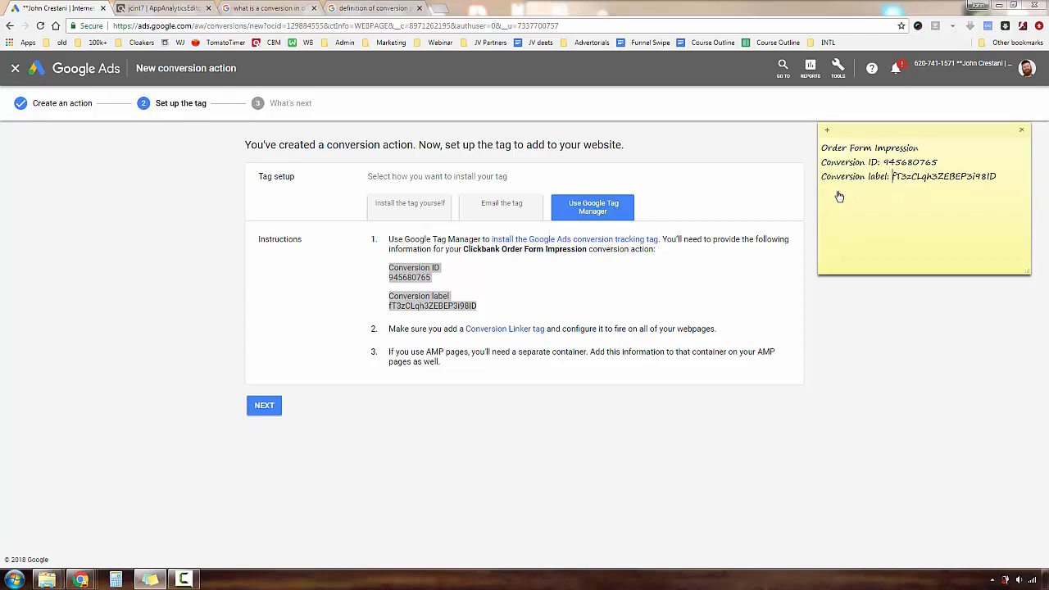
left_click(943, 208)
Step: Finish the Clickbank Order Form Impression setup in Google Ads and return to the conversion actions list
left_click(532, 294)
left_click(276, 414)
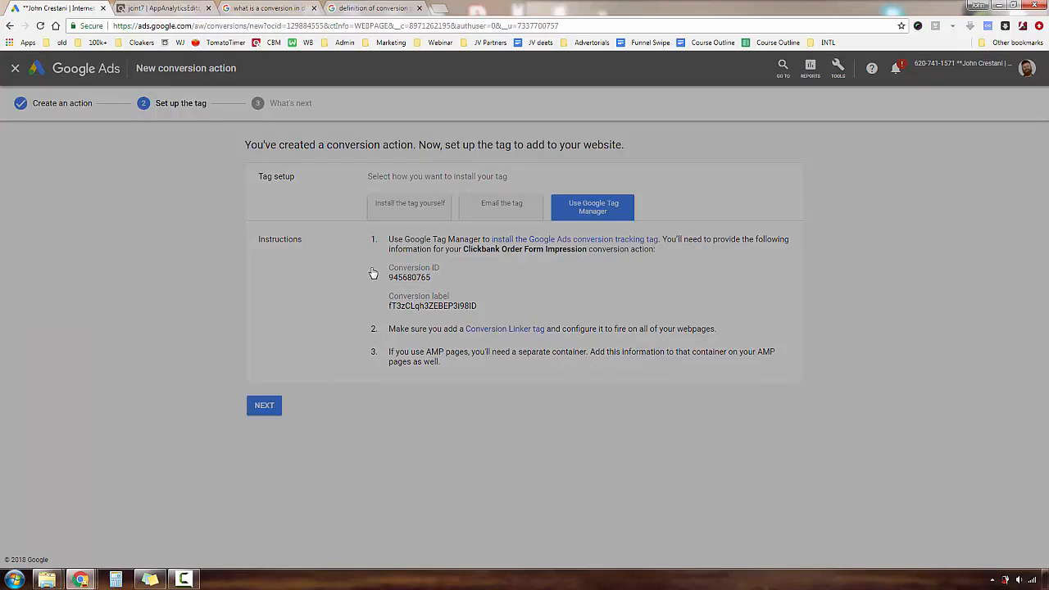
left_click_drag(357, 247, 363, 342)
key("Escape")
left_click(259, 404)
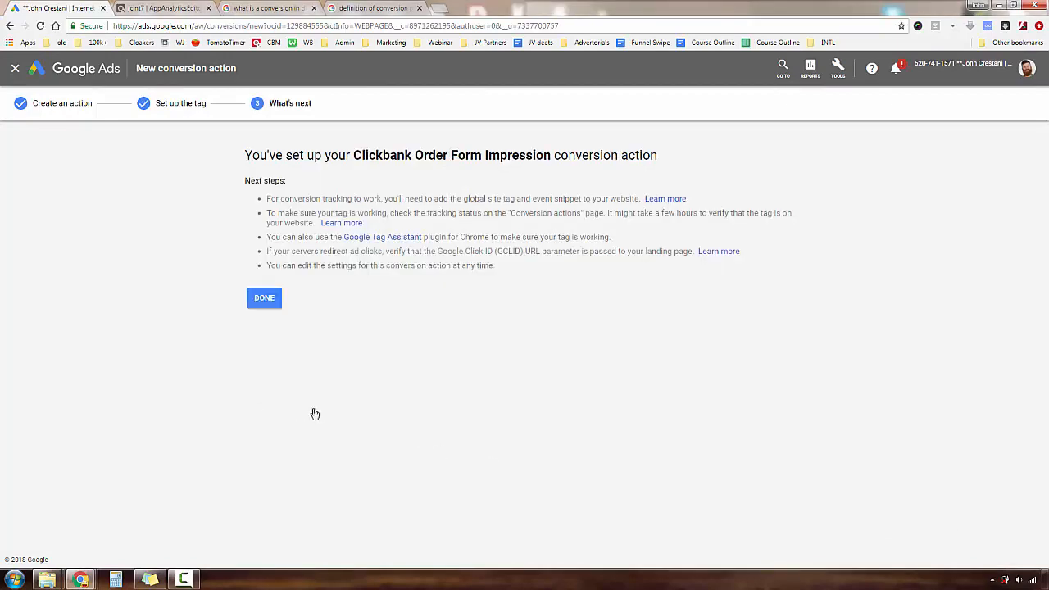
left_click(264, 298)
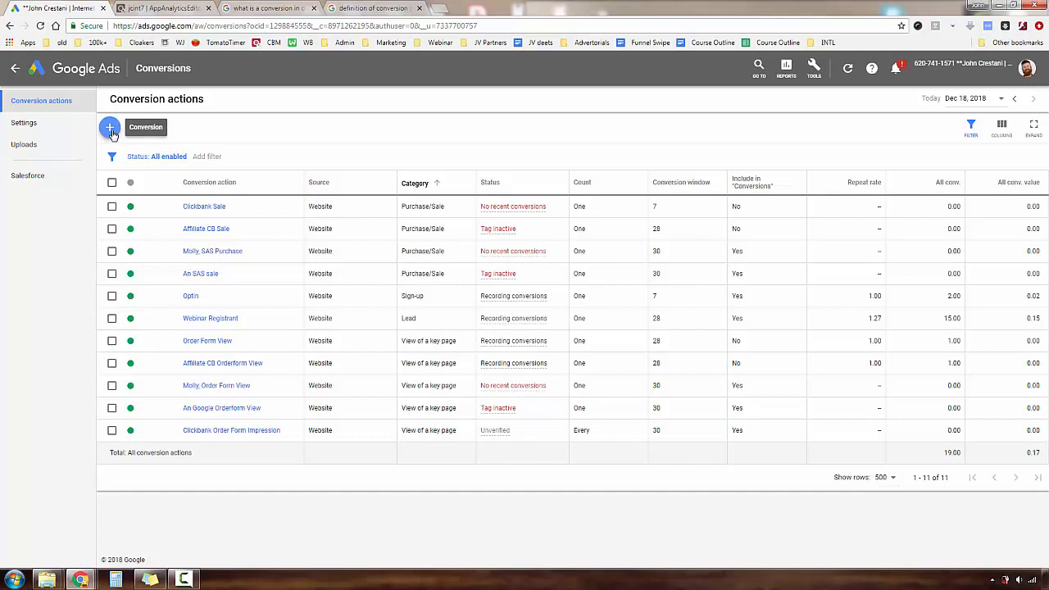
Step: Start another new conversion action with Website as the kind of conversion to track
mouse_move(124, 107)
left_mouse_down()
mouse_move(104, 158)
mouse_move(107, 113)
left_mouse_up()
left_click_drag(195, 115, 130, 126)
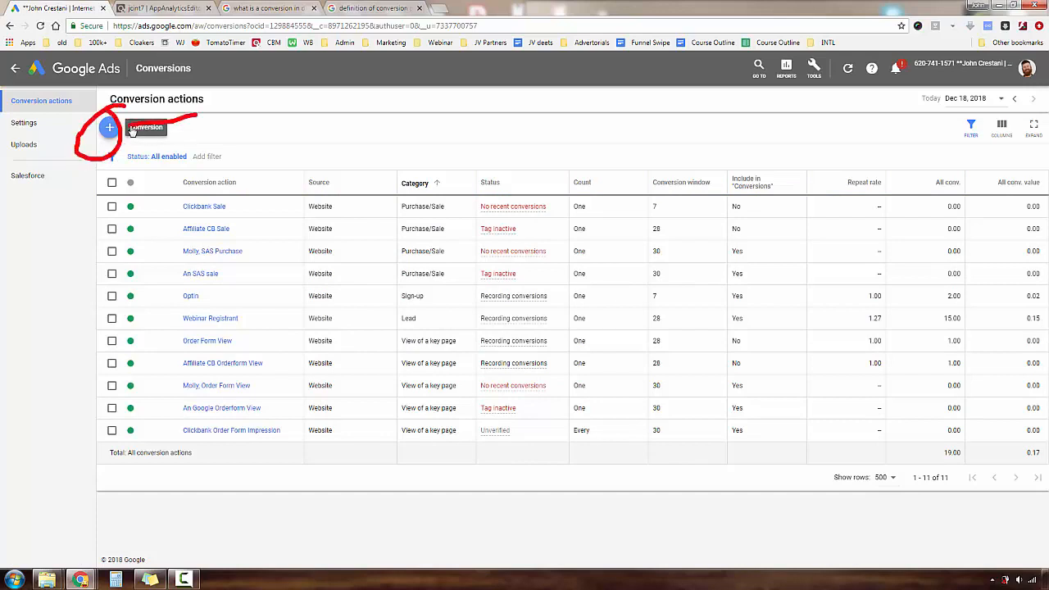
left_click(110, 128)
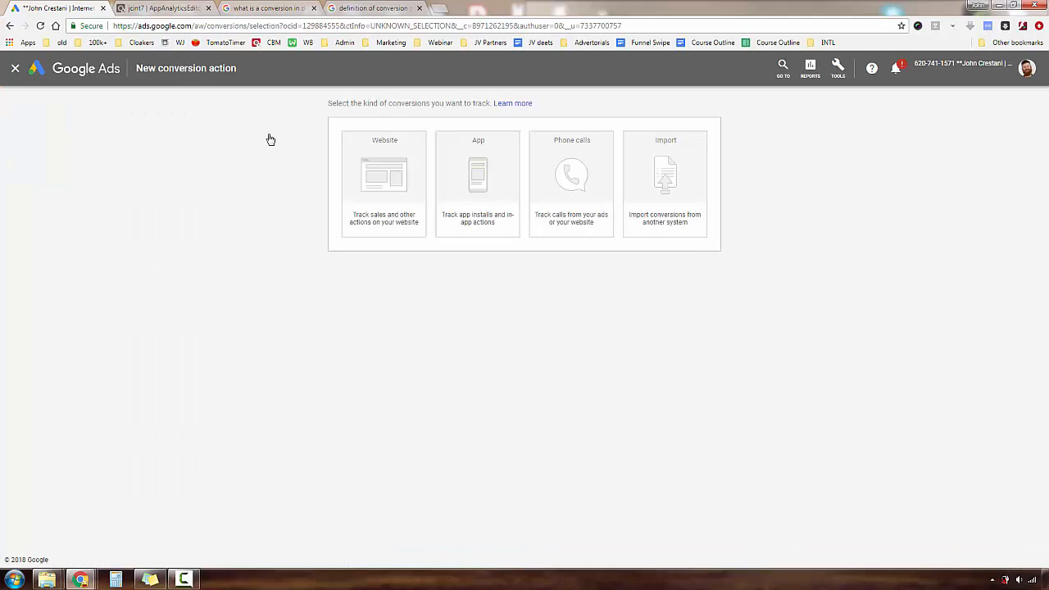
mouse_move(341, 119)
left_mouse_down()
mouse_move(342, 250)
mouse_move(431, 202)
mouse_move(418, 113)
mouse_move(339, 117)
left_mouse_up()
left_click(386, 185)
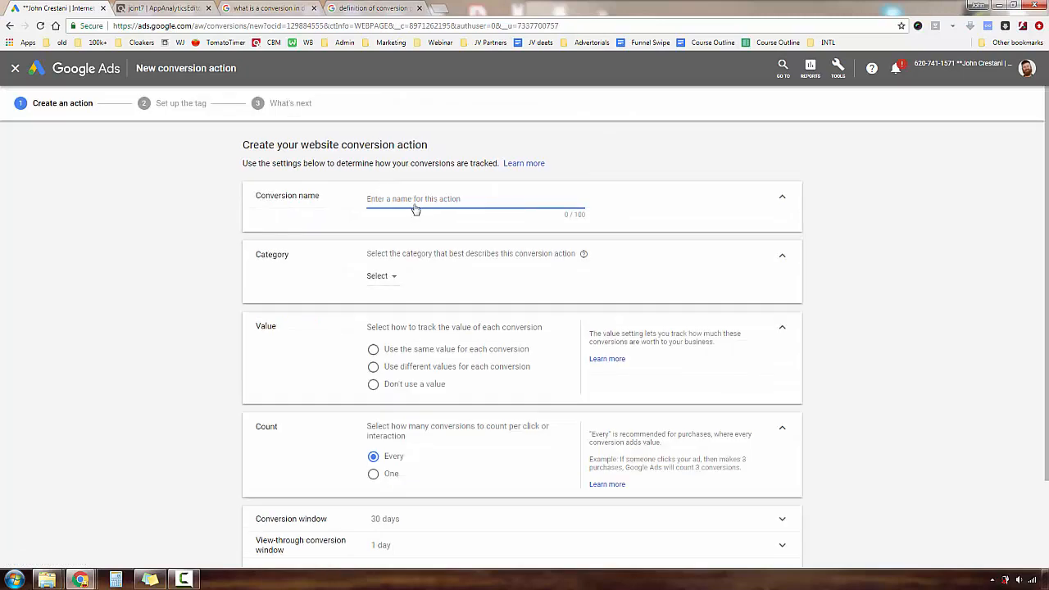
Step: Name the conversion action "Clickbank Sale" and set its category to Purchase/Sale
type("Clickbank Sale")
left_click_drag(417, 204, 401, 205)
left_click(466, 205)
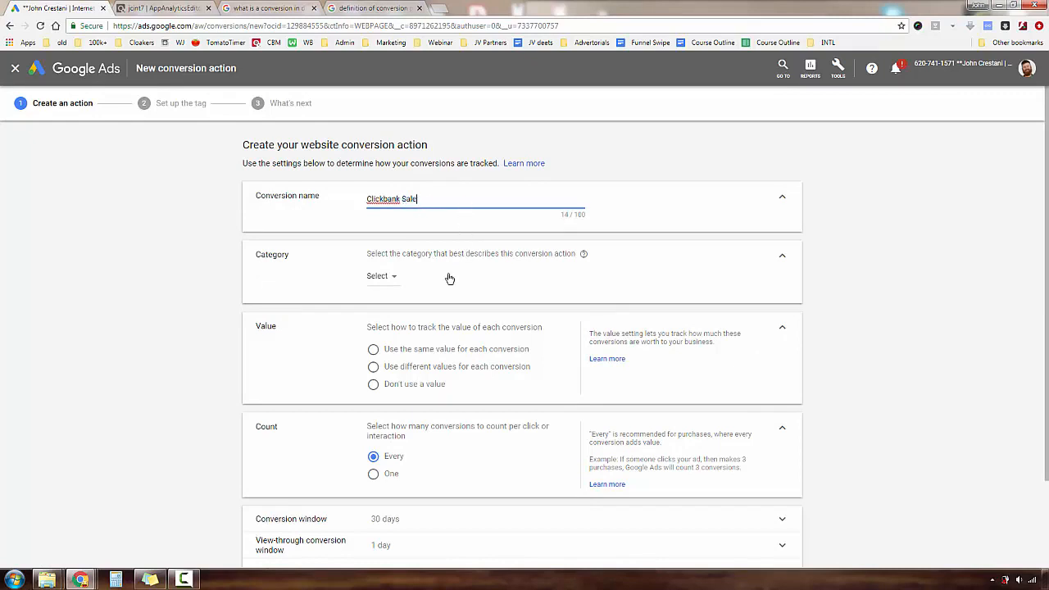
left_click(384, 282)
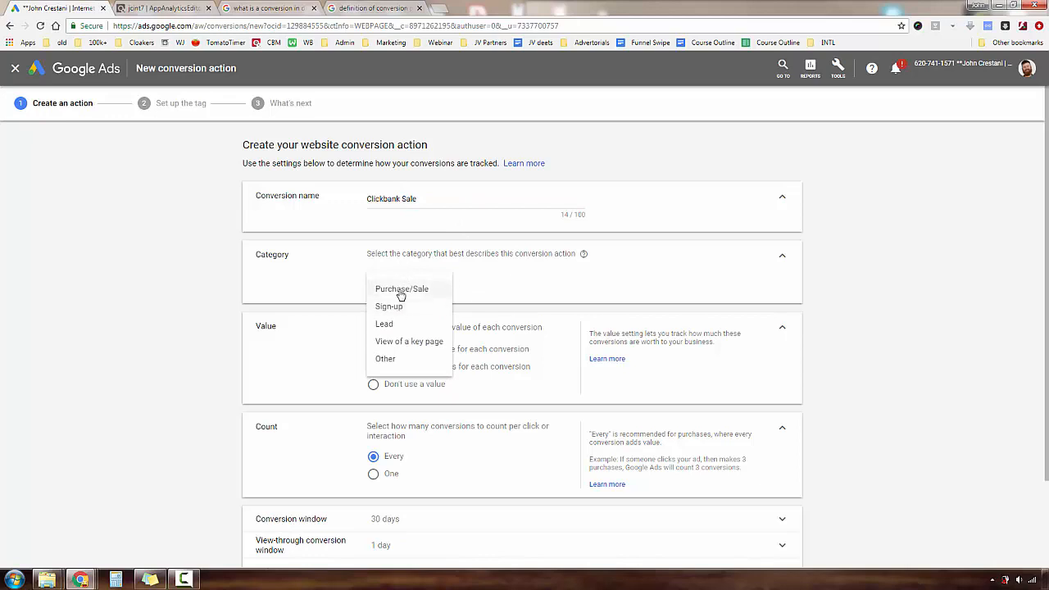
mouse_move(302, 289)
left_mouse_down()
mouse_move(369, 287)
mouse_move(346, 308)
mouse_move(362, 290)
left_mouse_up()
left_click(398, 290)
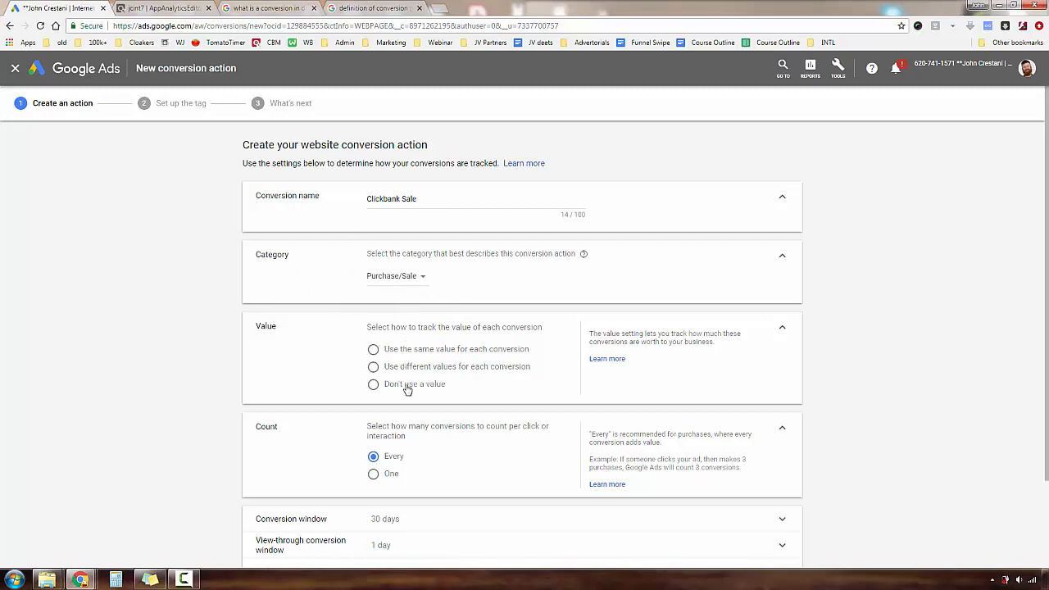
Step: Use the same value for each conversion and set it to 460 US dollars
left_click(373, 350)
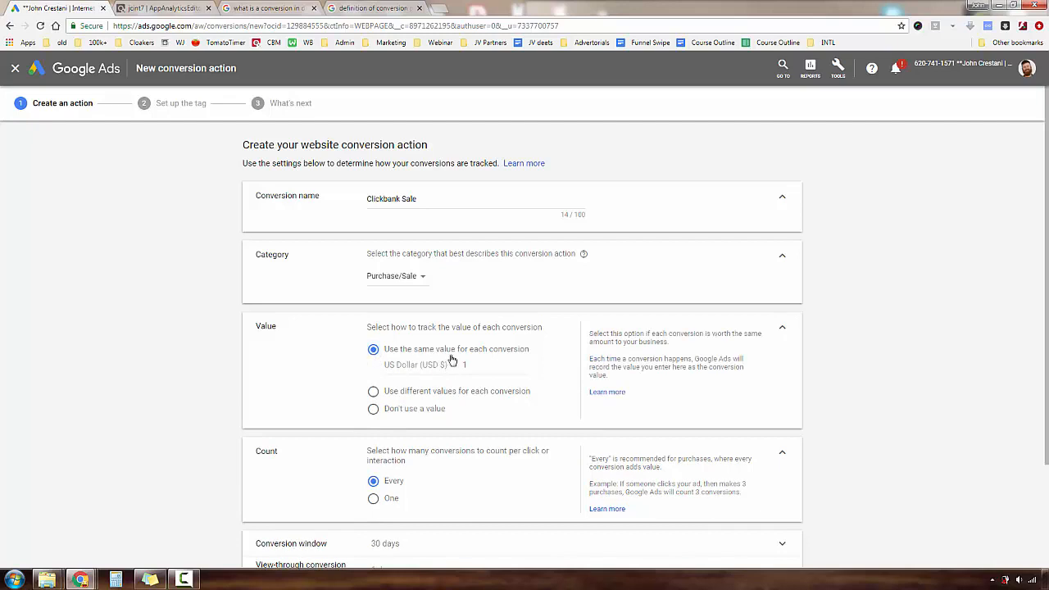
mouse_move(271, 355)
left_mouse_down()
mouse_move(377, 354)
mouse_move(359, 344)
mouse_move(366, 361)
left_mouse_up()
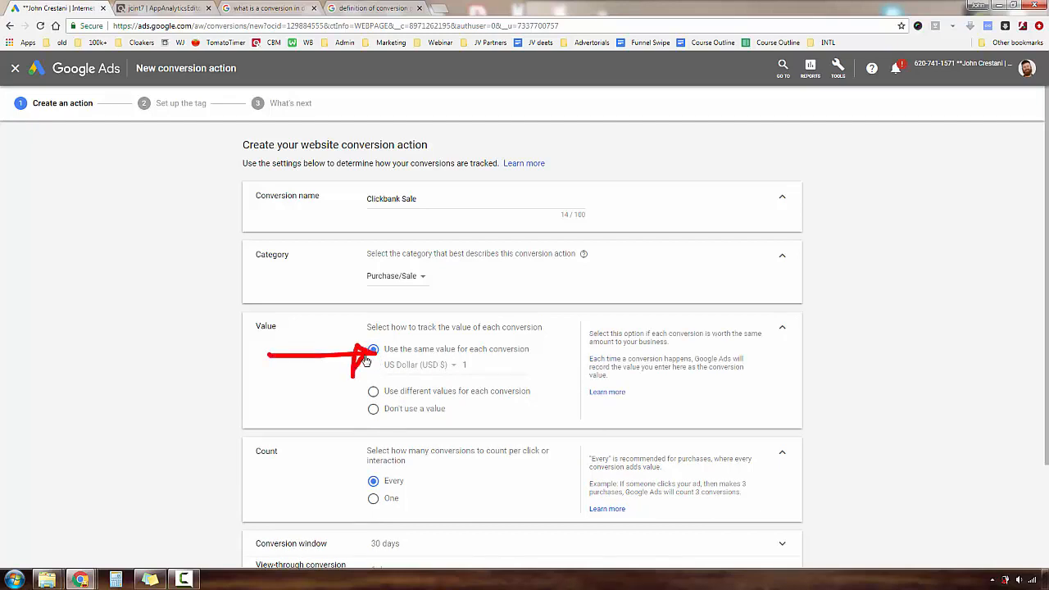
left_click(484, 370)
double_click(464, 369)
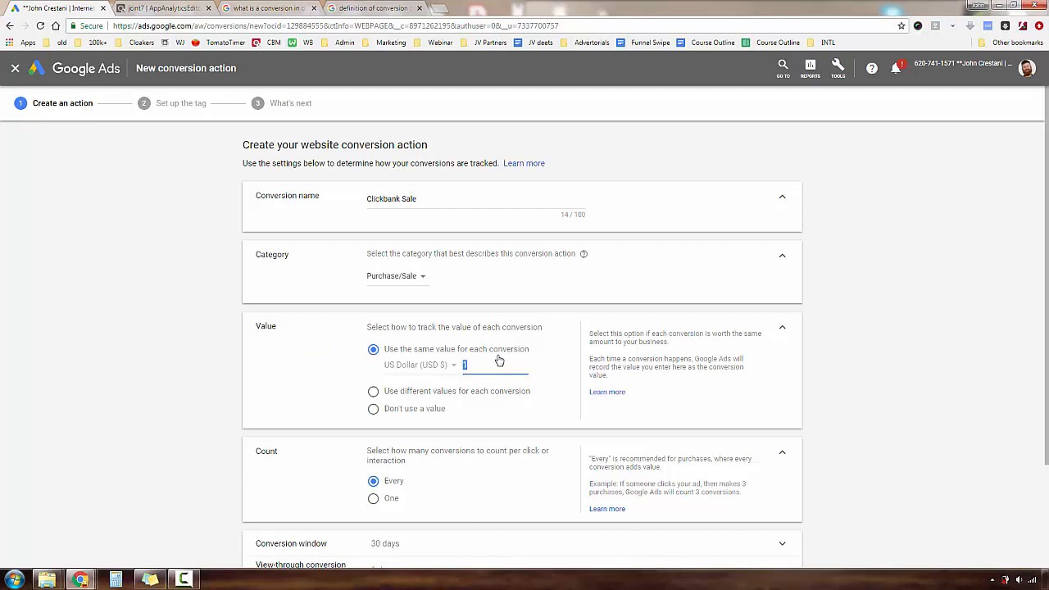
left_click(498, 370)
key("BackSpace")
type("460")
double_click(502, 373)
Step: Set the count to One and try to create the conversion action with the remaining settings at their defaults
scroll(347, 380, "down", 3)
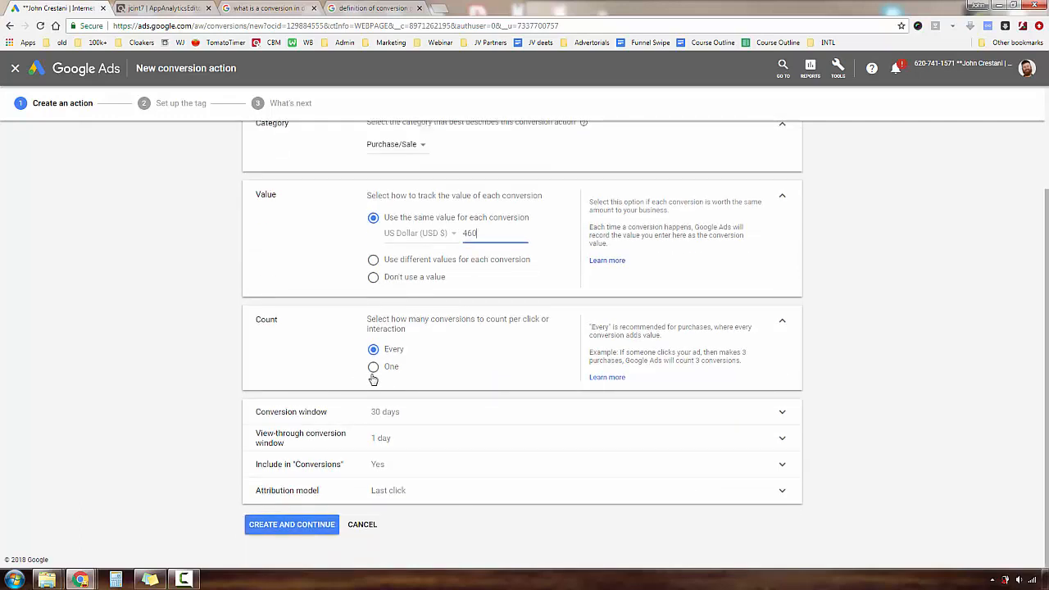
left_click(374, 369)
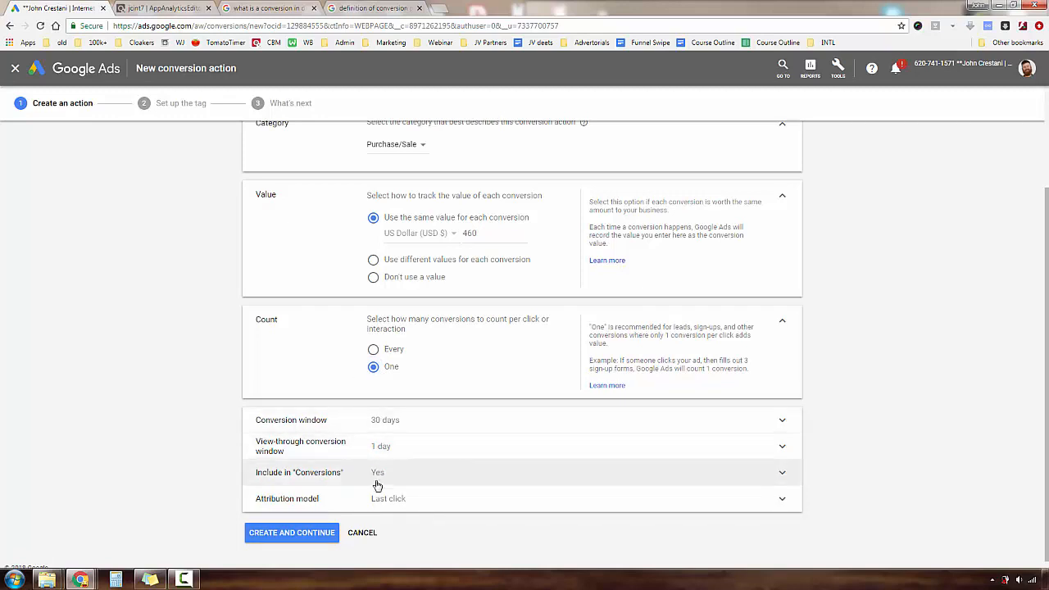
left_click(286, 534)
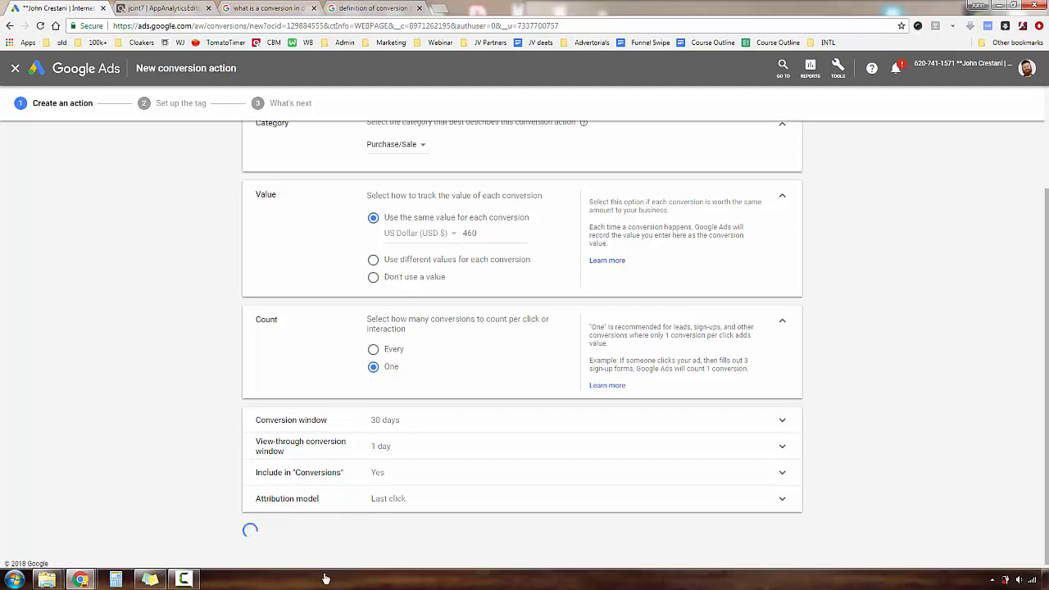
Step: Rename the conversion action "Clickbank Demo Sale" and create it
scroll(414, 244, "up", 1)
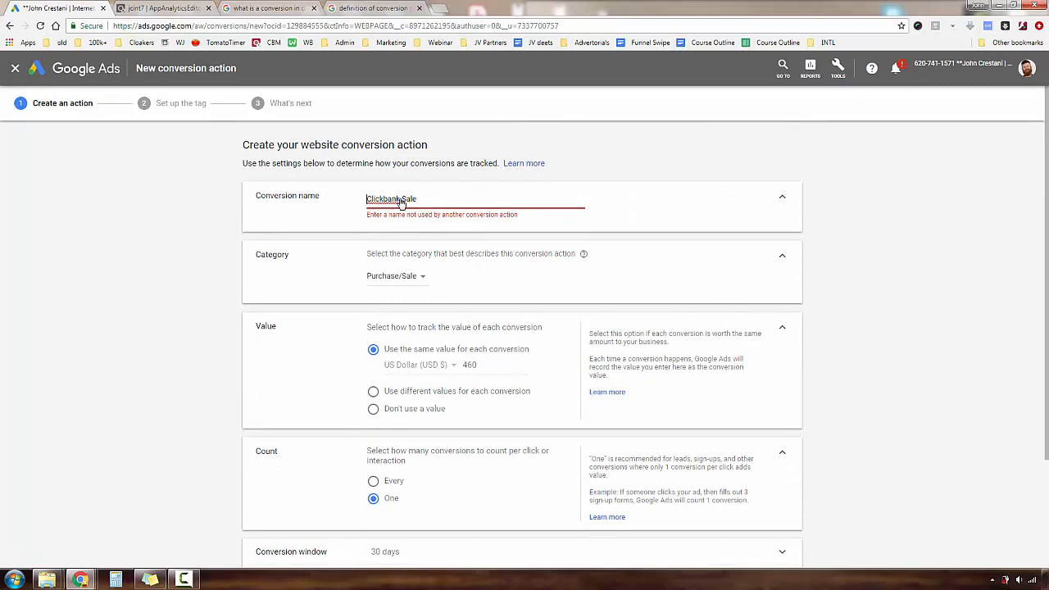
left_click(402, 200)
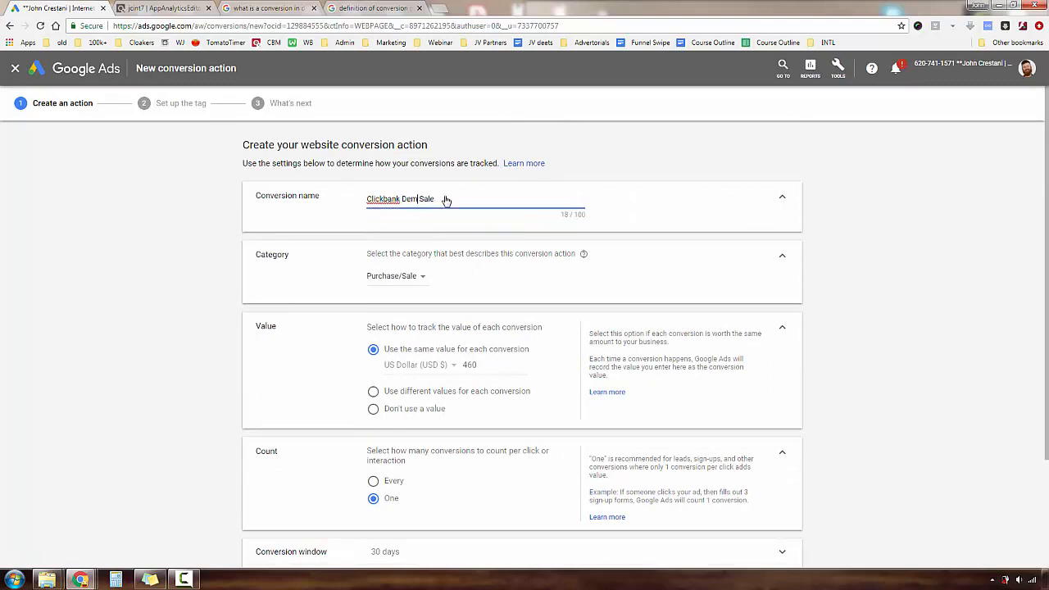
type("Demo")
scroll(377, 344, "down", 2)
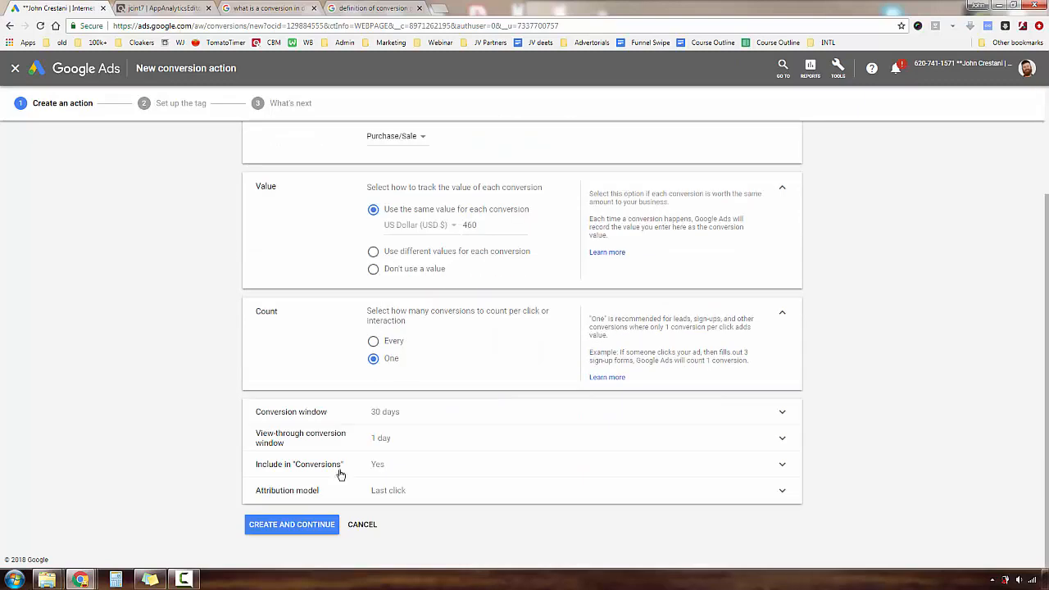
left_click(304, 531)
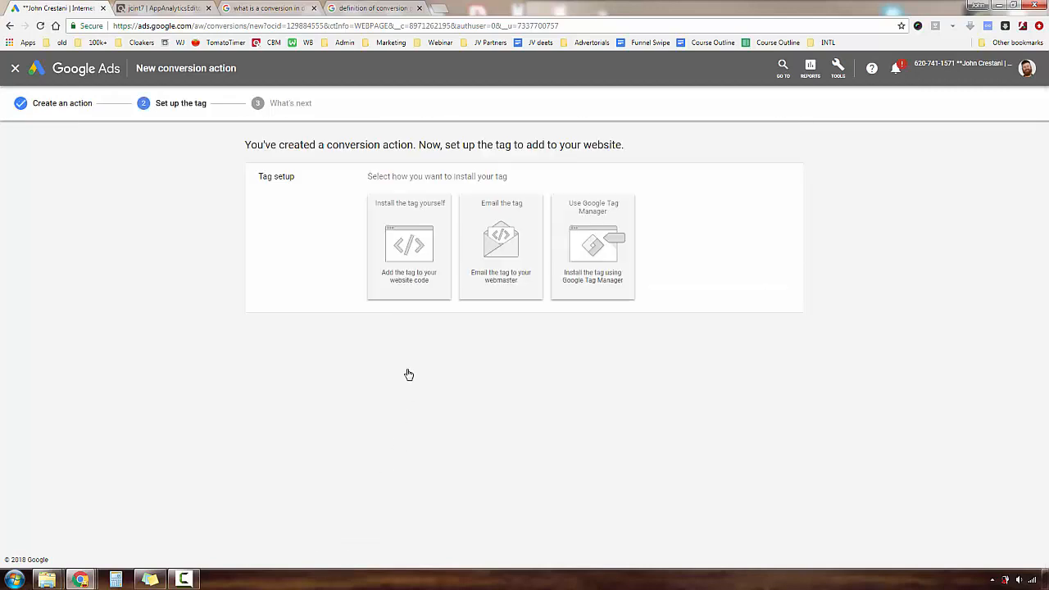
Step: Choose Google Tag Manager for the sale tag and copy its conversion ID and label into the sticky note under a "Sale" heading
mouse_move(363, 187)
left_mouse_down()
mouse_move(358, 225)
mouse_move(588, 320)
mouse_move(743, 328)
mouse_move(702, 213)
mouse_move(417, 175)
mouse_move(328, 196)
left_mouse_up()
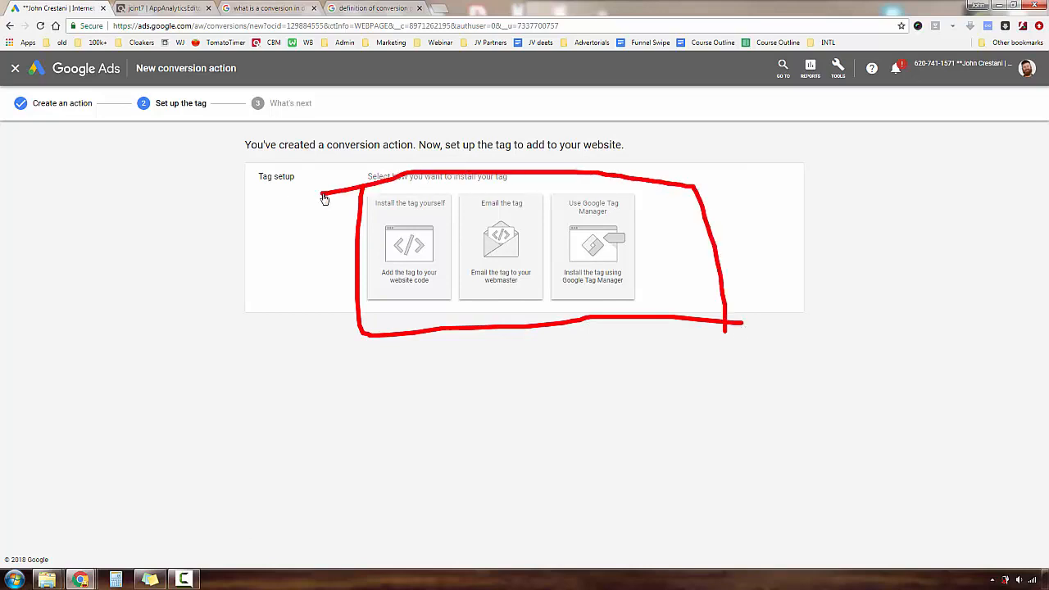
key("Escape")
left_click(628, 237)
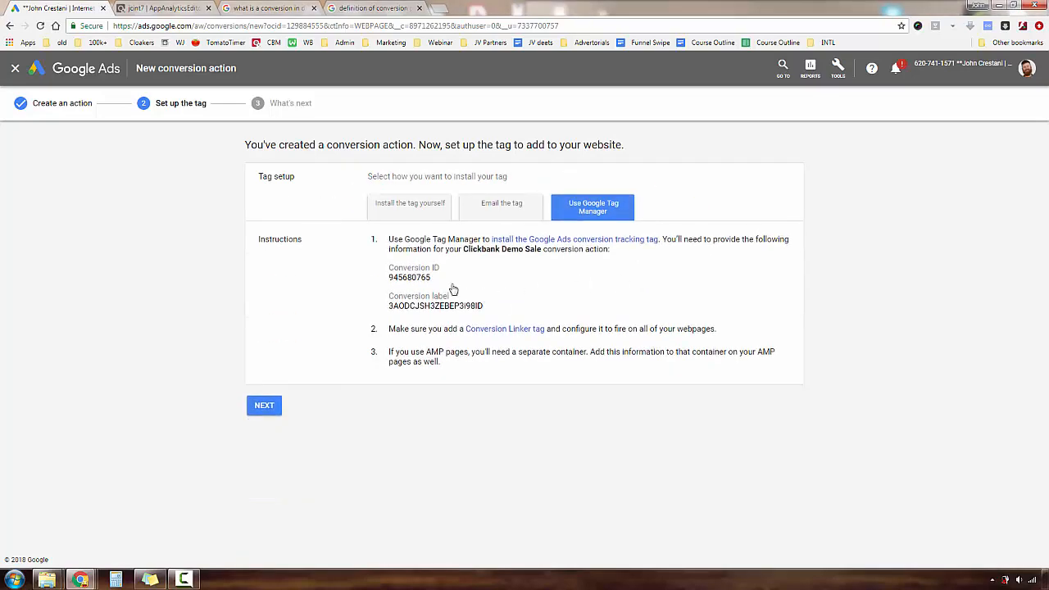
left_click_drag(390, 271, 491, 319)
left_click(150, 579)
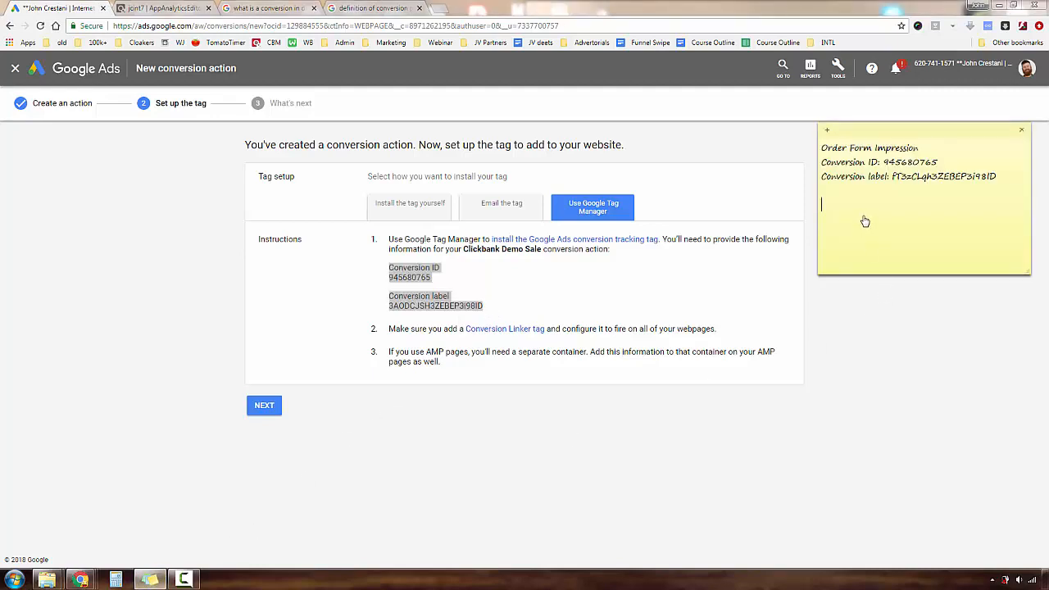
type("Conversion ID 945680765 Conversion label 3AODCJSH3ZEBEP3i98ID")
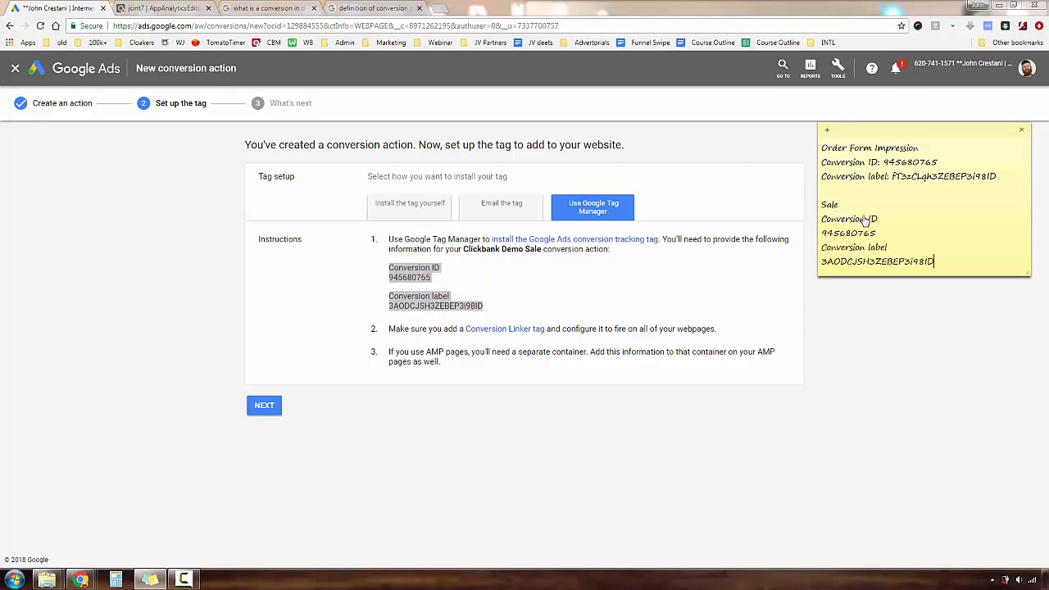
Step: Put the sale's conversion ID and label values on the same lines as their captions, each separated by a colon
left_click(822, 234)
key("BackSpace")
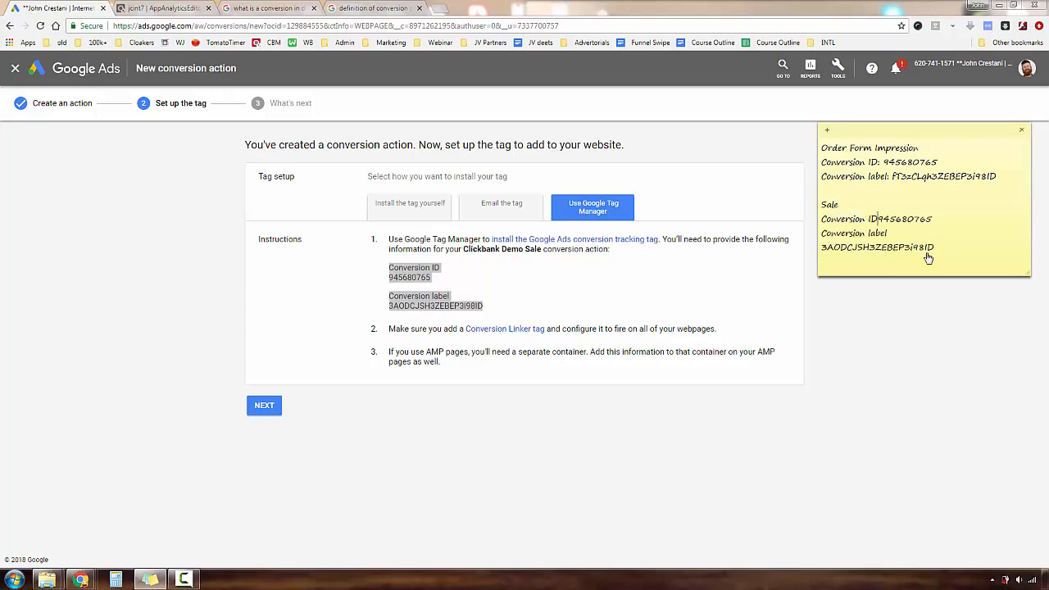
type(":")
left_click(822, 248)
key("BackSpace")
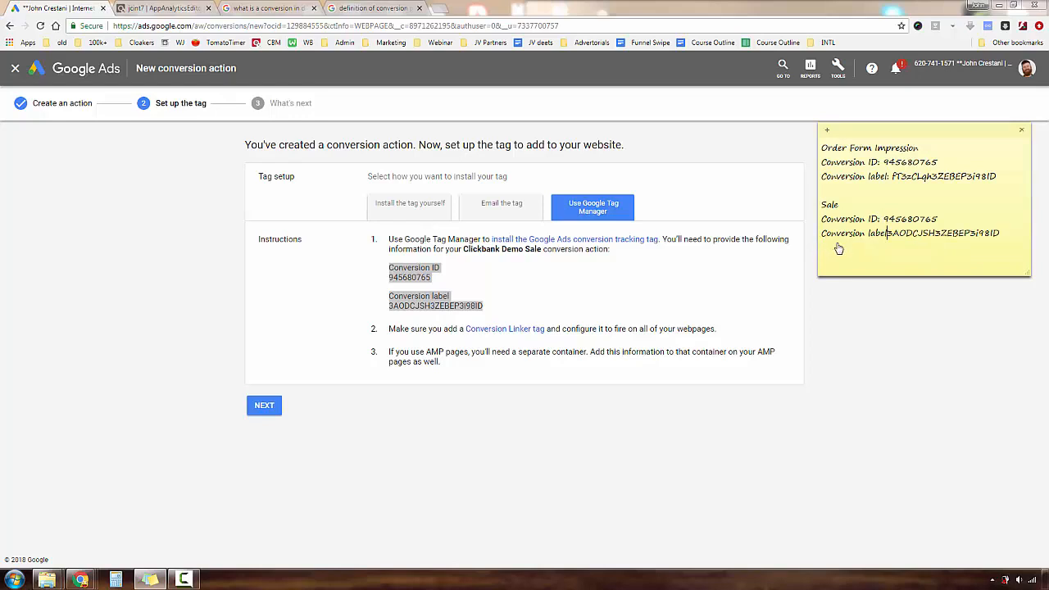
type(":")
Step: Complete the tag setup stage of the Clickbank Demo Sale conversion action in Google Ads
left_click(563, 285)
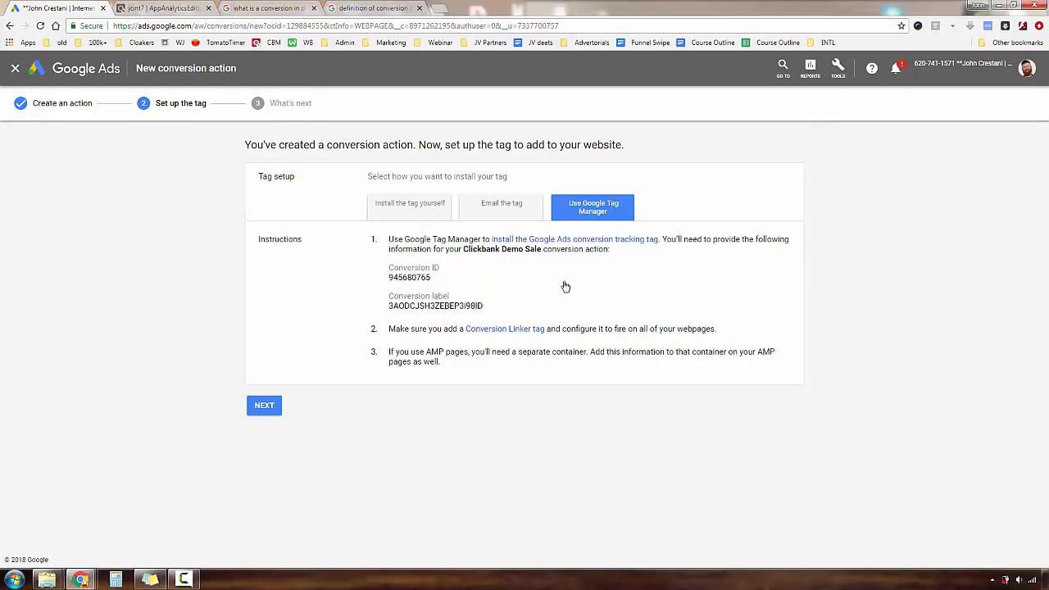
left_click(264, 406)
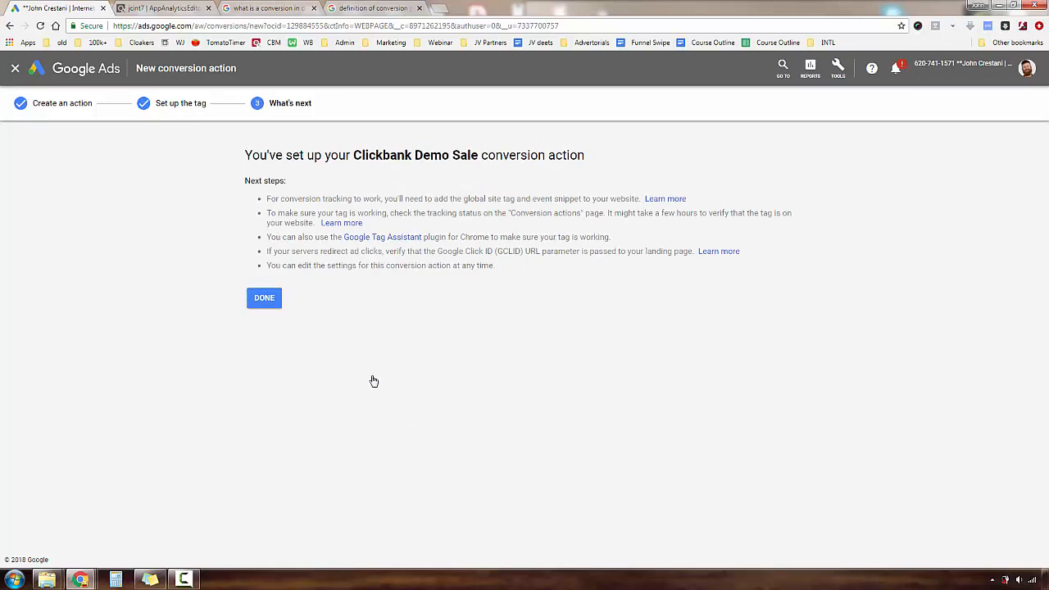
Step: Finish the Clickbank Demo Sale conversion action and locate it in the conversion actions list
left_click(275, 305)
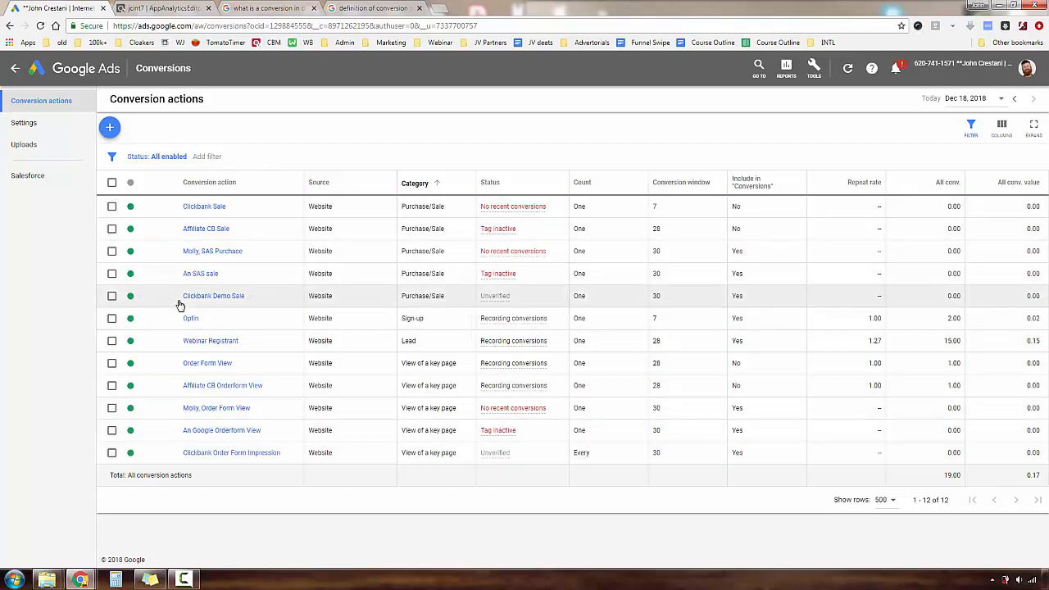
left_click_drag(177, 296, 254, 295)
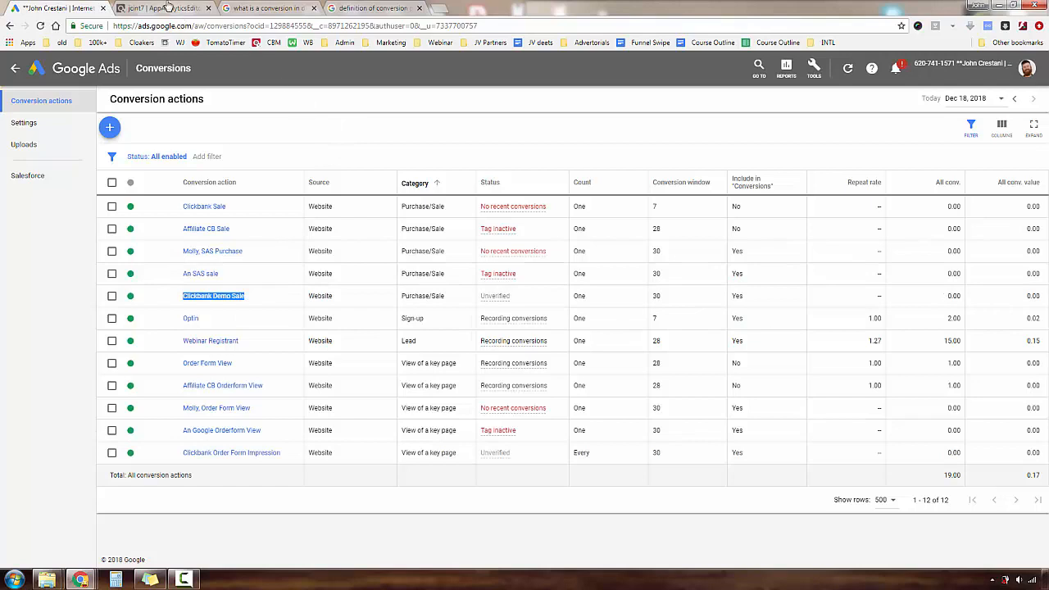
Step: Switch to ClickBank, go to the account home, and open the My Site page of the vendor settings
left_click(172, 14)
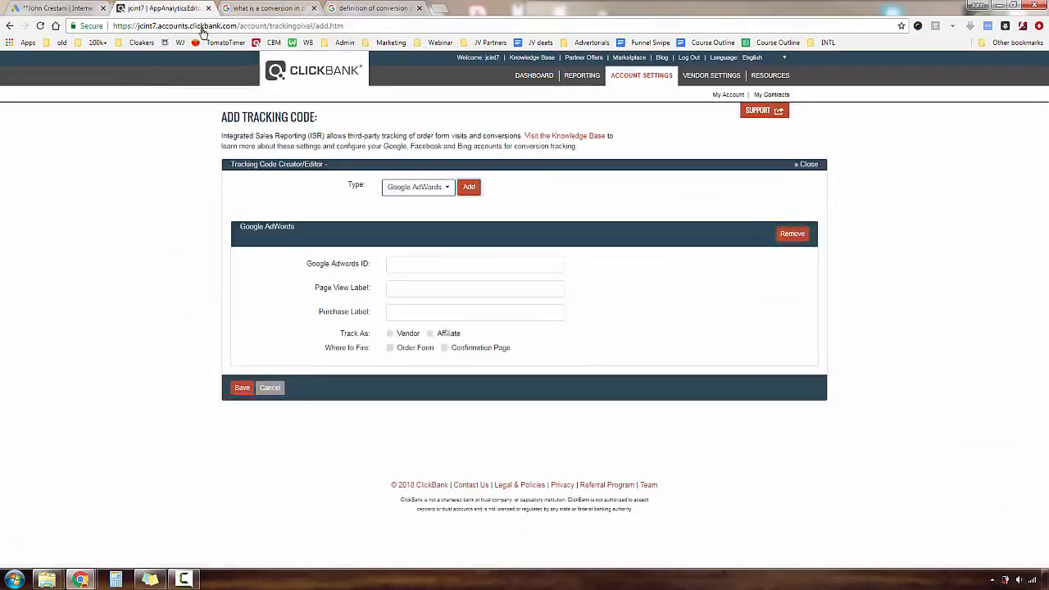
left_click(296, 74)
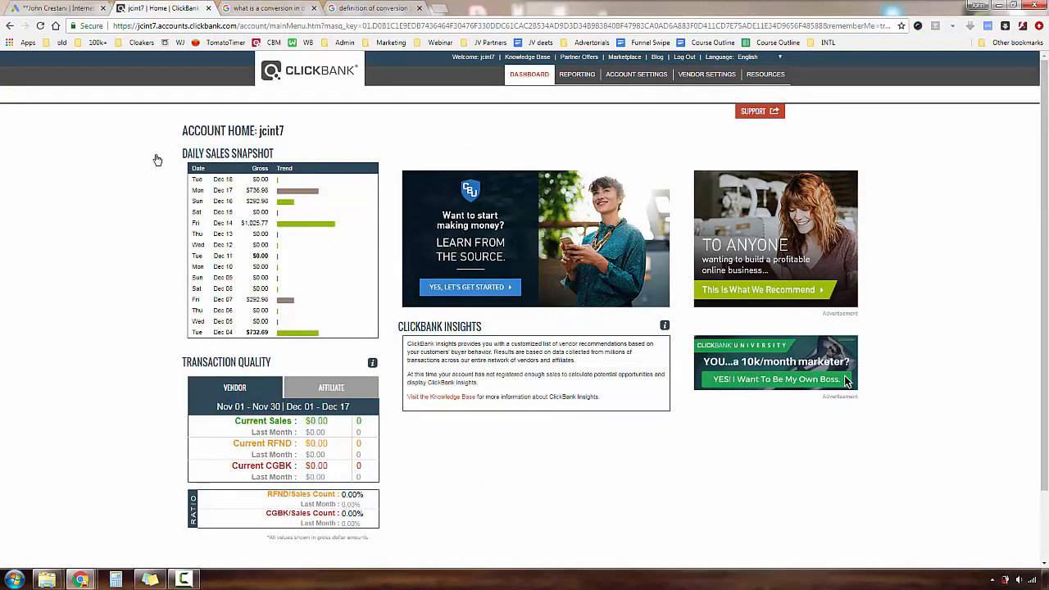
mouse_move(589, 150)
left_mouse_down()
mouse_move(680, 86)
mouse_move(670, 90)
mouse_move(685, 112)
mouse_move(665, 89)
mouse_move(679, 99)
left_mouse_up()
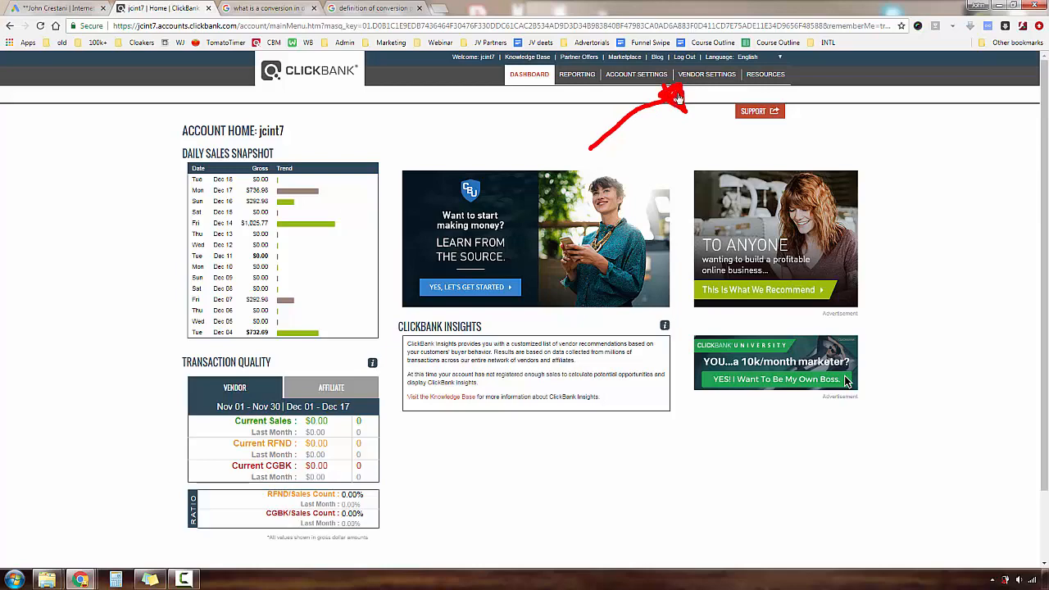
key("Escape")
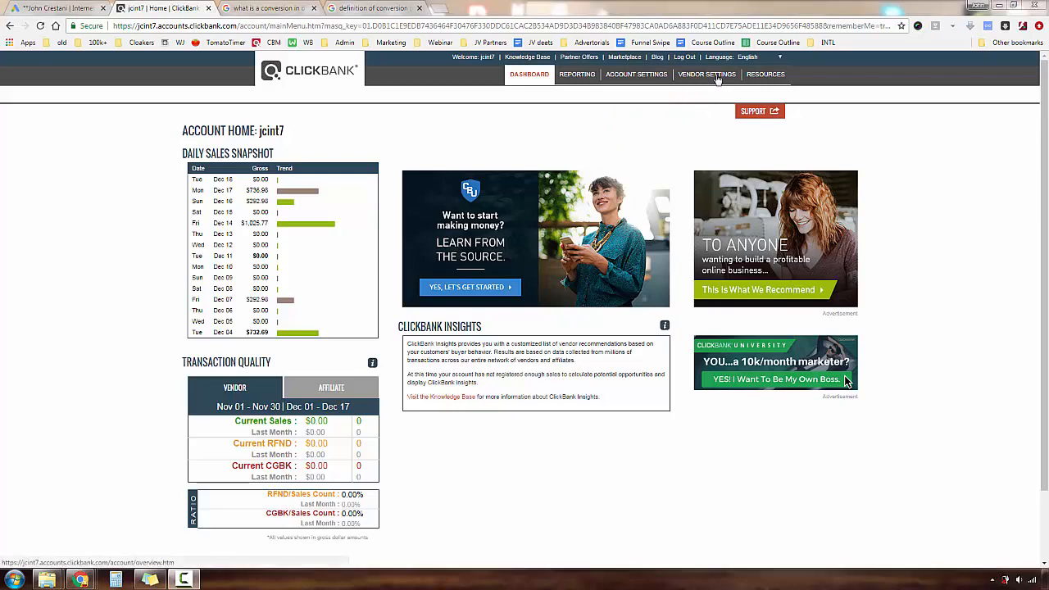
left_click(706, 75)
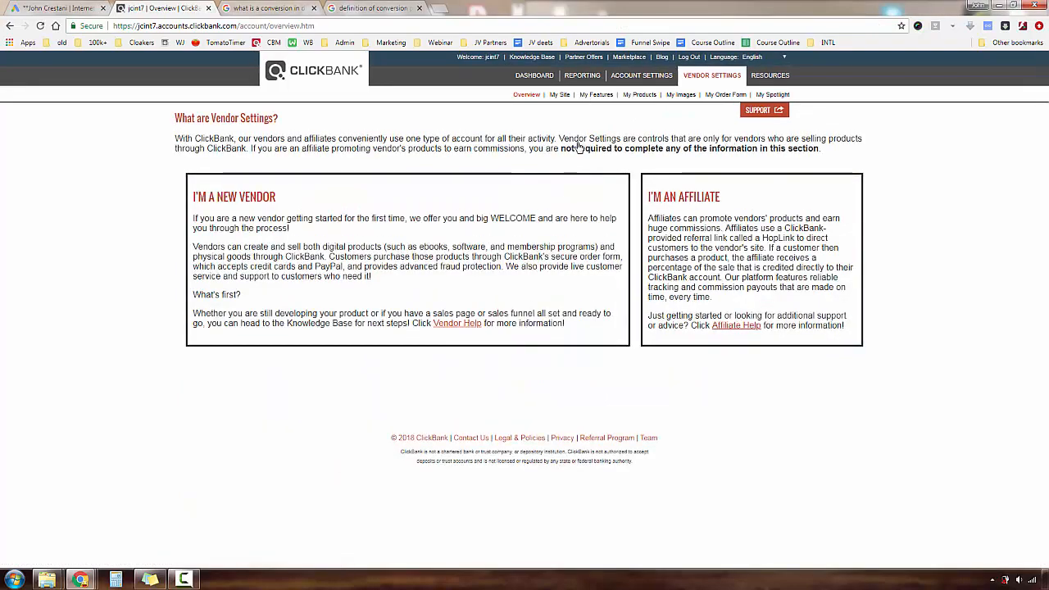
mouse_move(579, 88)
left_mouse_down()
mouse_move(531, 114)
mouse_move(577, 113)
mouse_move(579, 86)
left_mouse_up()
mouse_move(475, 183)
left_mouse_down()
mouse_move(530, 123)
mouse_move(507, 133)
mouse_move(524, 146)
mouse_move(521, 135)
left_mouse_up()
left_click(560, 94)
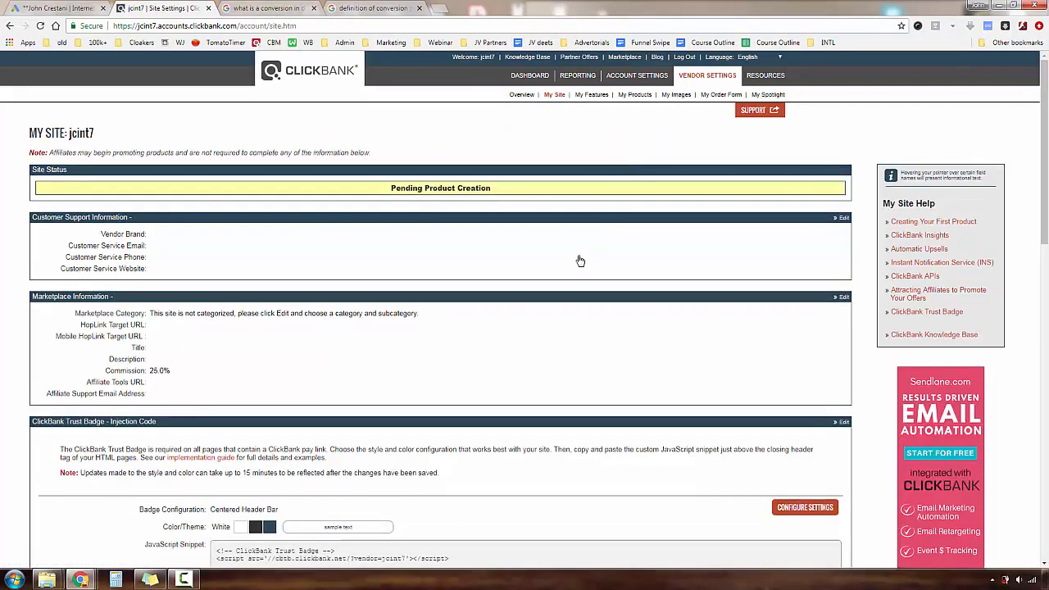
Step: Start adding a tracking code under Integrated Sales Reporting on the My Site page
scroll(578, 260, "down", 6)
scroll(579, 260, "up", 6)
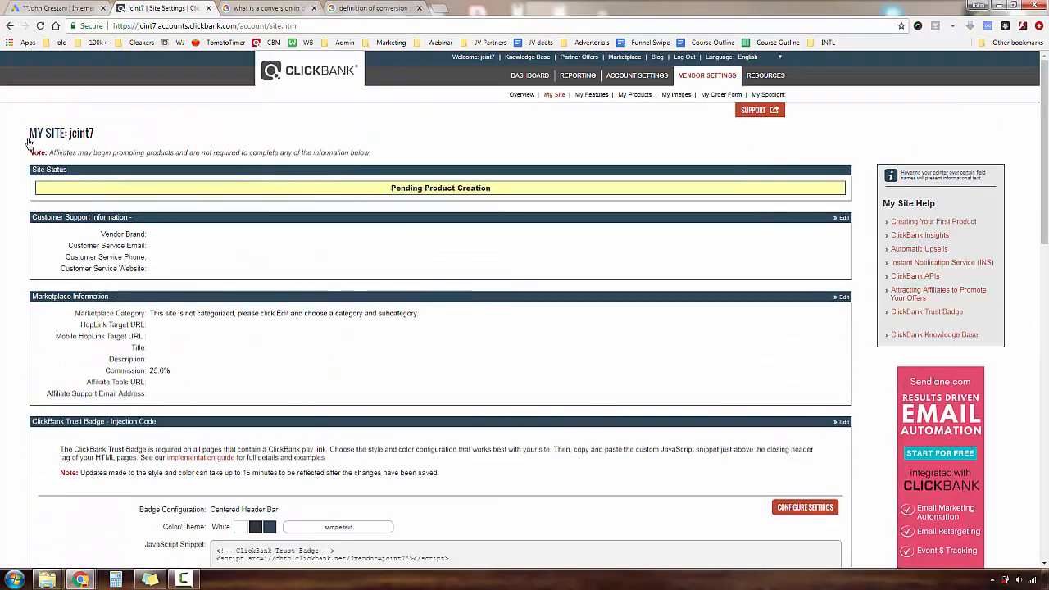
scroll(303, 194, "down", 5)
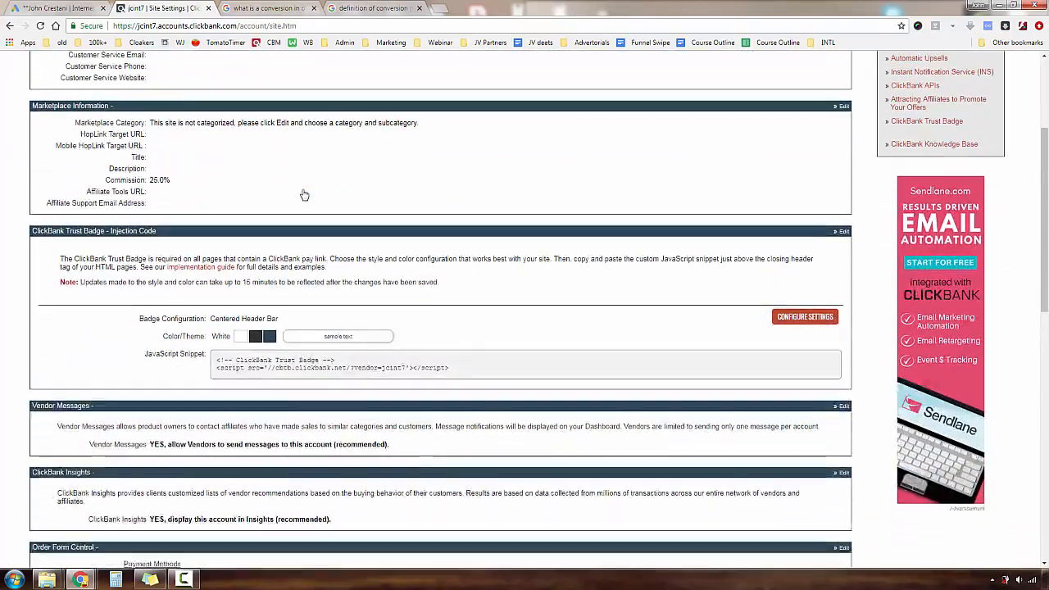
scroll(303, 195, "down", 4)
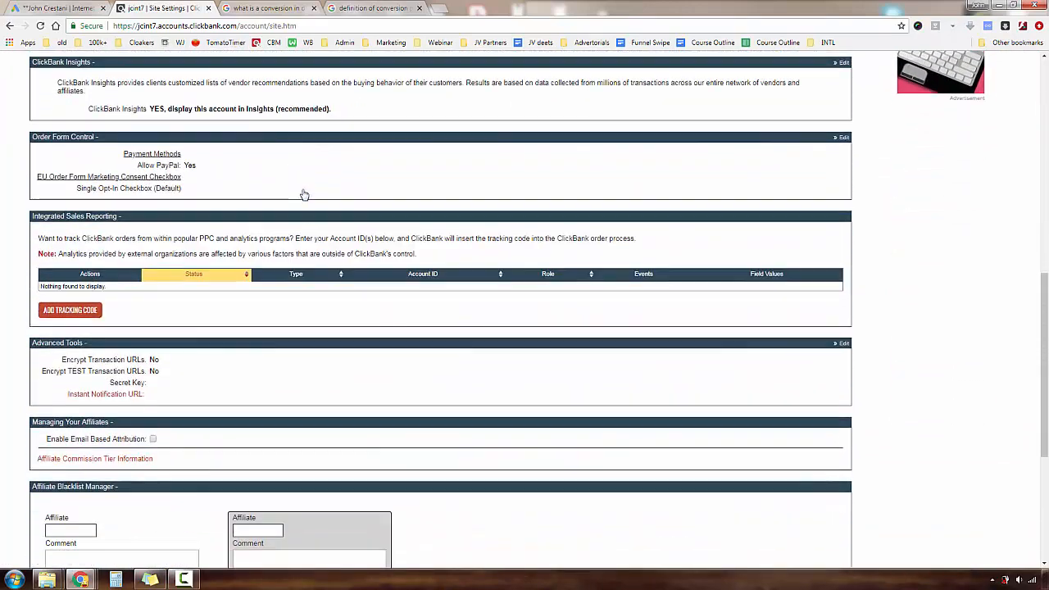
mouse_move(25, 145)
left_mouse_down()
mouse_move(24, 283)
mouse_move(352, 291)
mouse_move(862, 283)
mouse_move(871, 150)
mouse_move(23, 149)
mouse_move(124, 170)
left_mouse_up()
key("Escape")
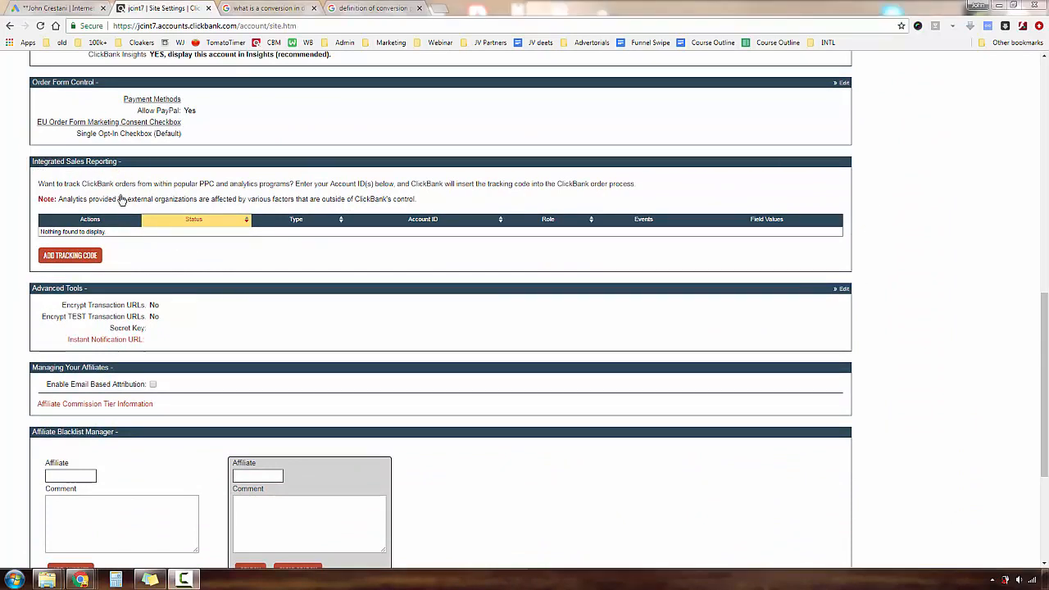
left_click_drag(221, 238, 113, 241)
mouse_move(114, 235)
left_mouse_down()
mouse_move(118, 281)
mouse_move(106, 255)
mouse_move(115, 270)
left_mouse_up()
left_click(87, 259)
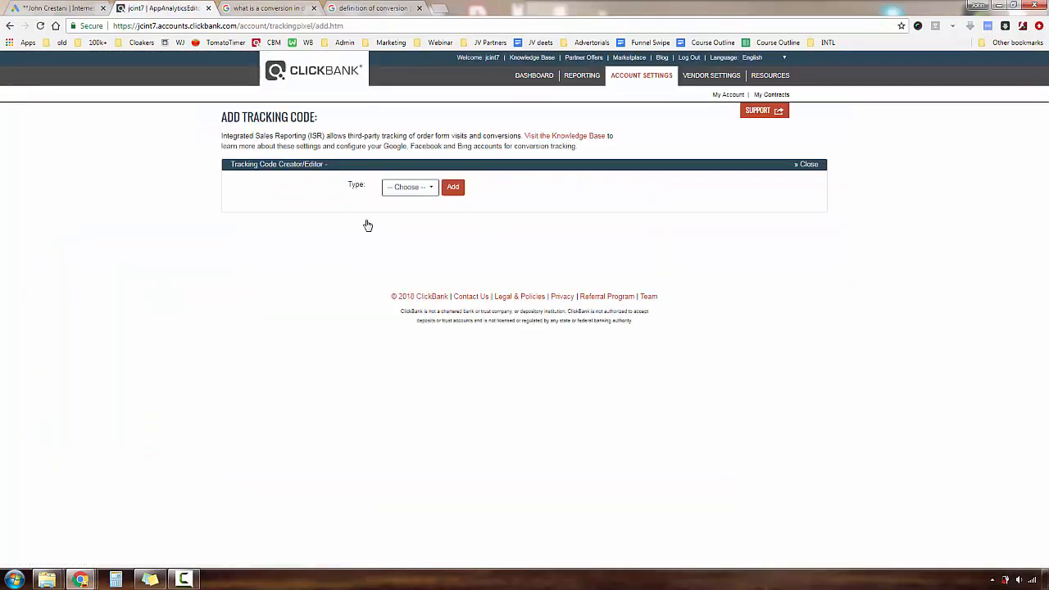
Step: Choose Google AdWords as the tracking code type and add its entry to the tracking code editor
left_click(424, 187)
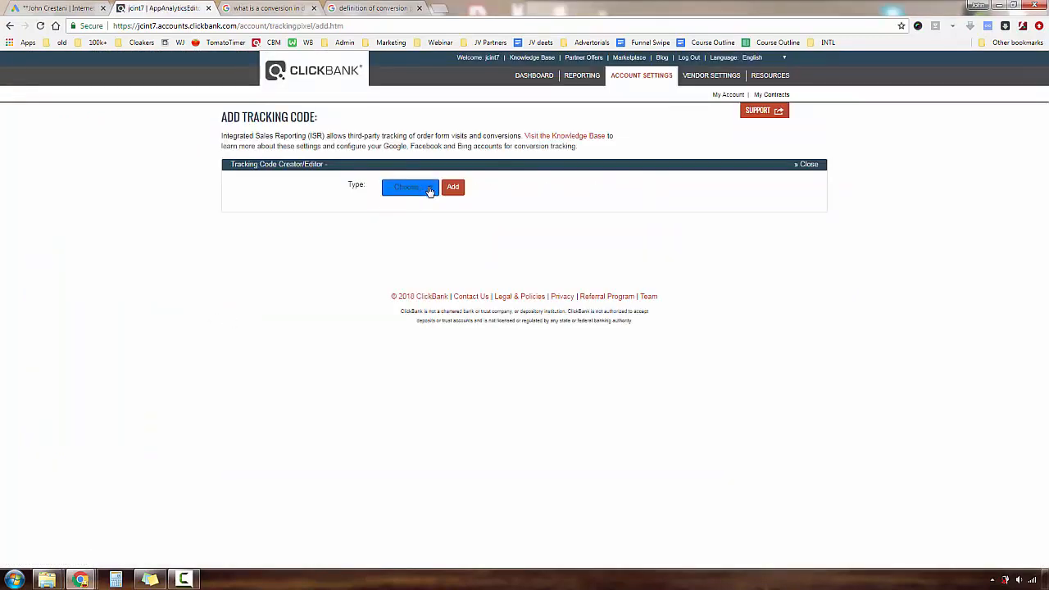
left_click(429, 190)
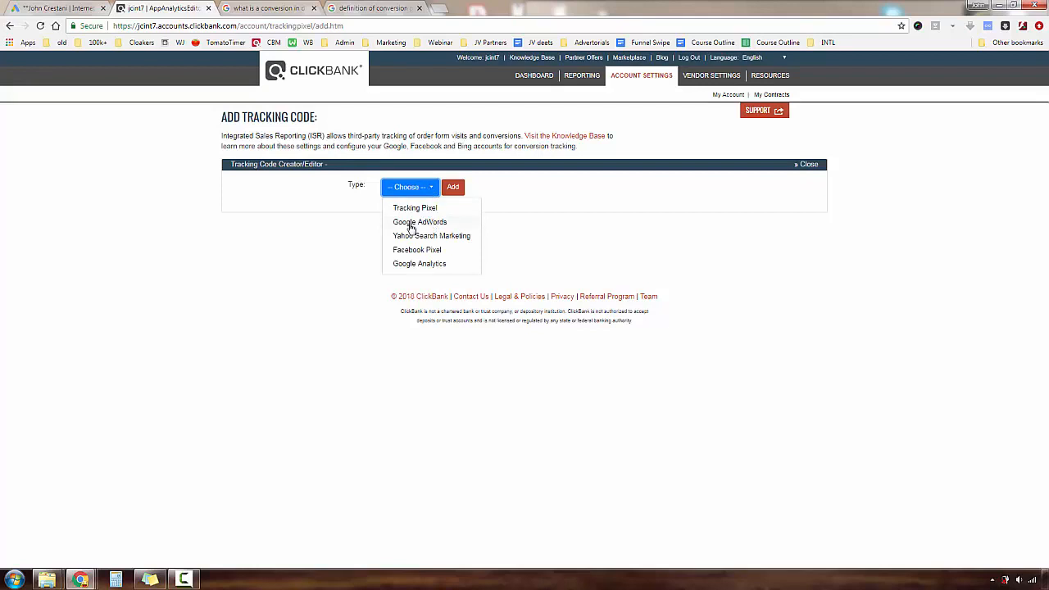
left_click(413, 225)
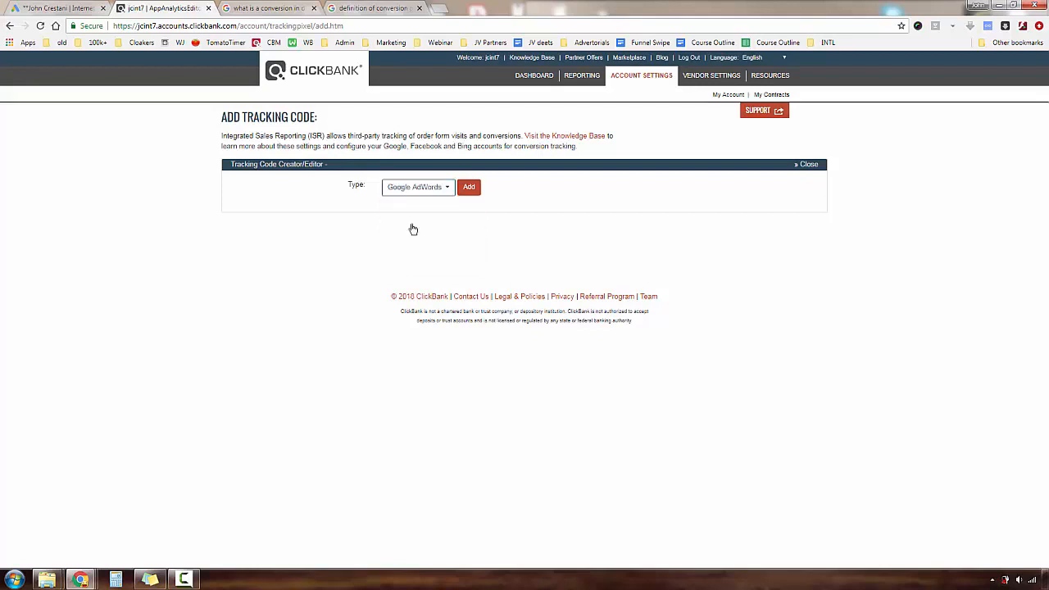
left_click(469, 187)
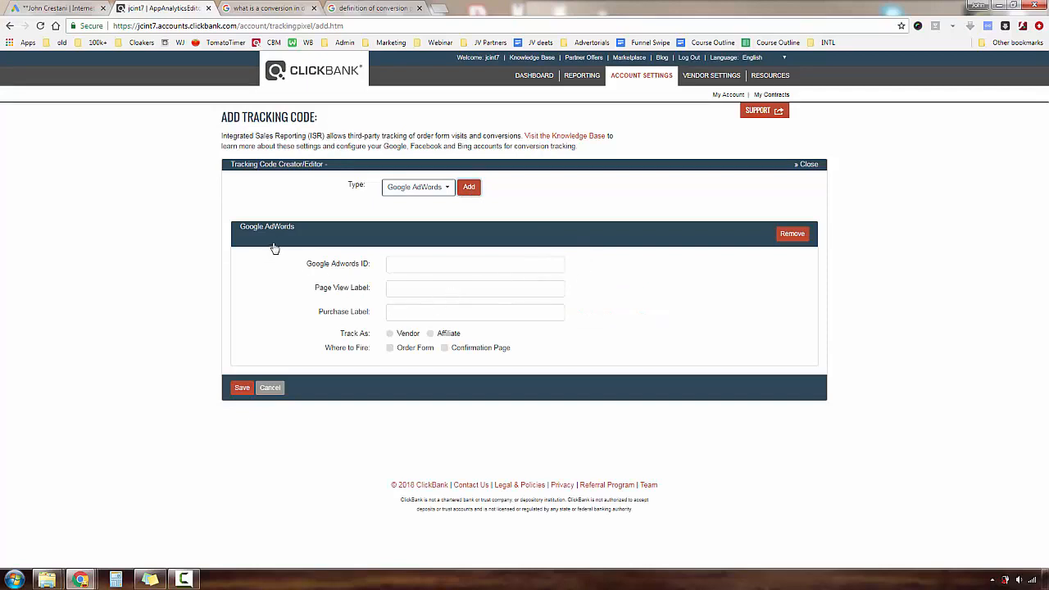
mouse_move(279, 244)
left_mouse_down()
mouse_move(280, 324)
mouse_move(505, 326)
left_mouse_up()
mouse_move(572, 334)
left_mouse_down()
mouse_move(595, 271)
mouse_move(529, 258)
mouse_move(286, 254)
left_mouse_up()
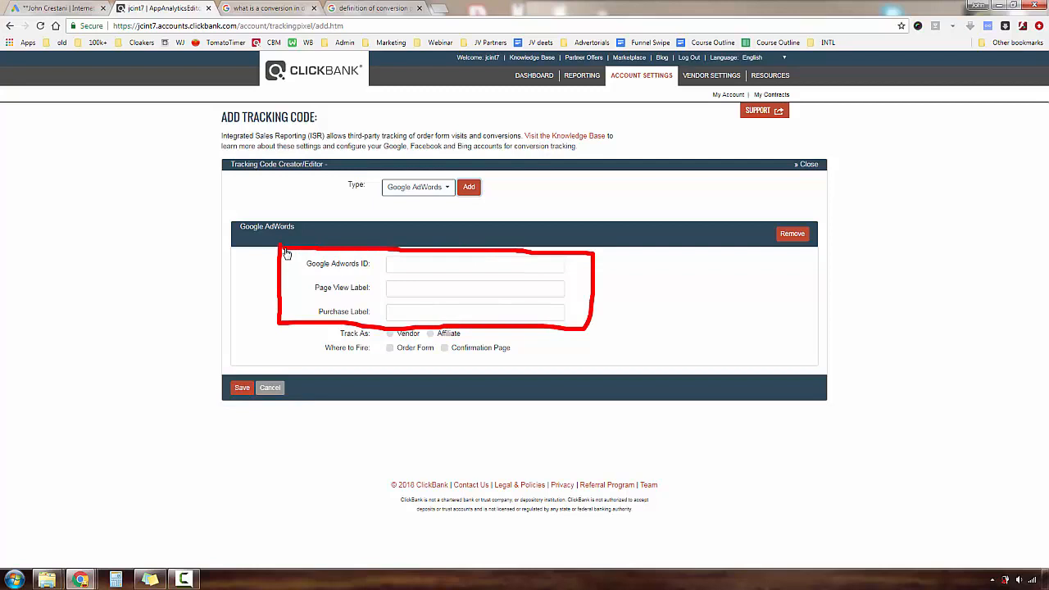
key("Escape")
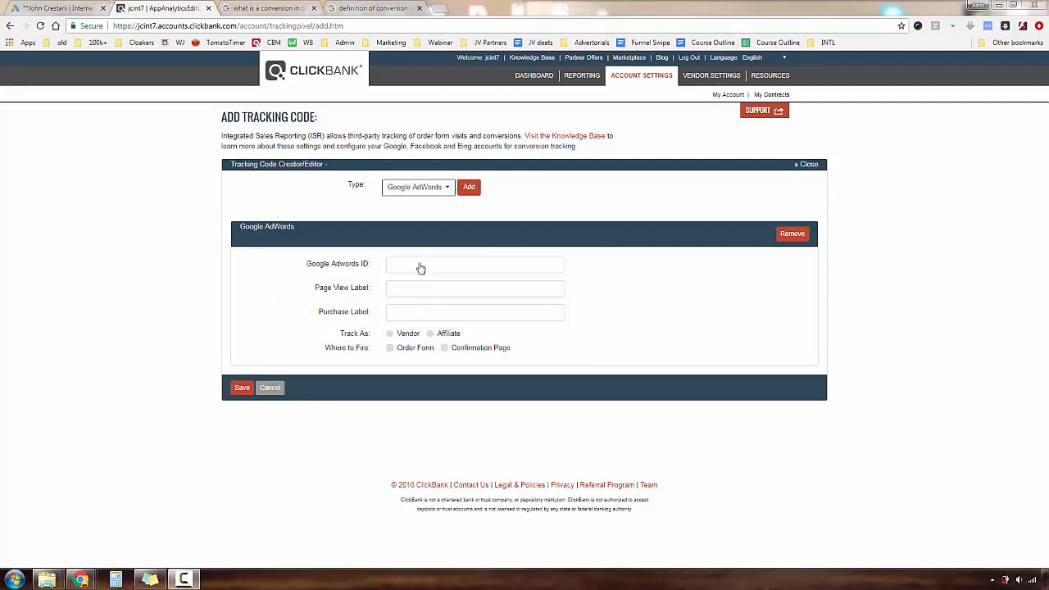
Step: Copy the sale's conversion ID from the sticky note into the Google Adwords ID field
left_click(420, 266)
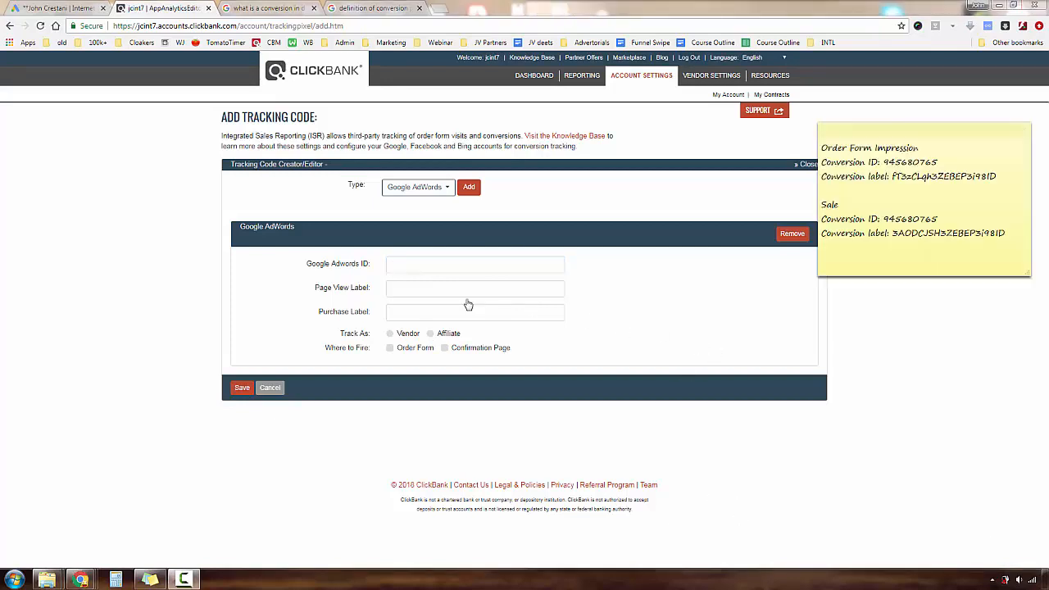
left_click(424, 271)
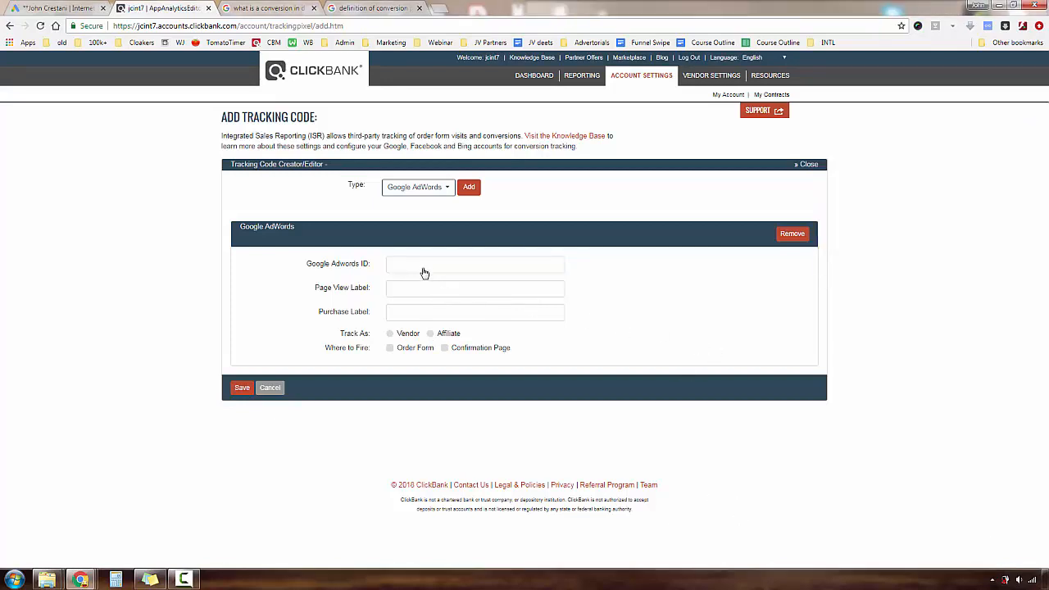
left_click(160, 582)
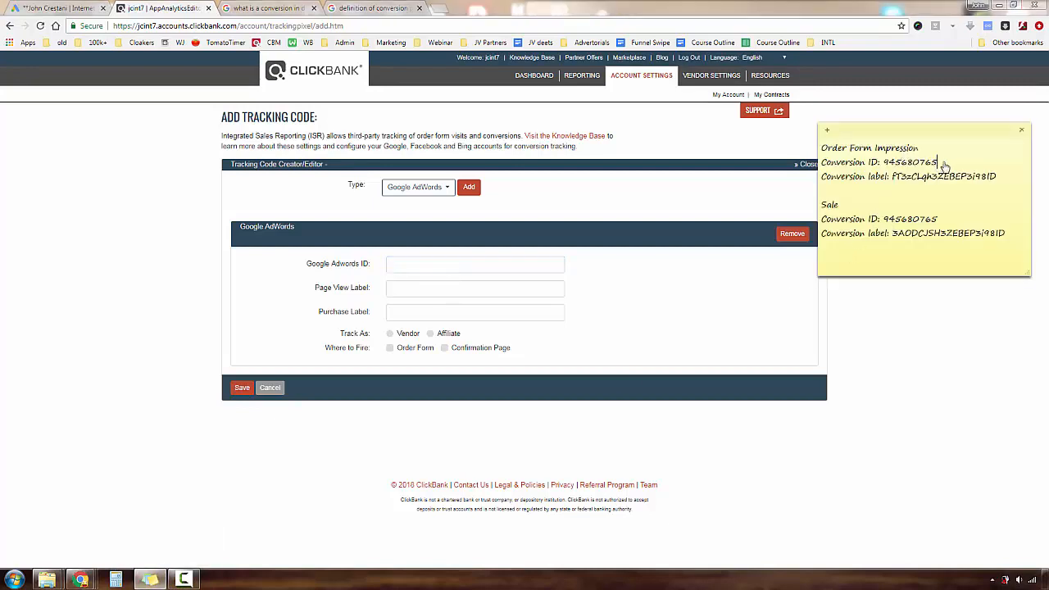
left_click_drag(942, 165, 882, 162)
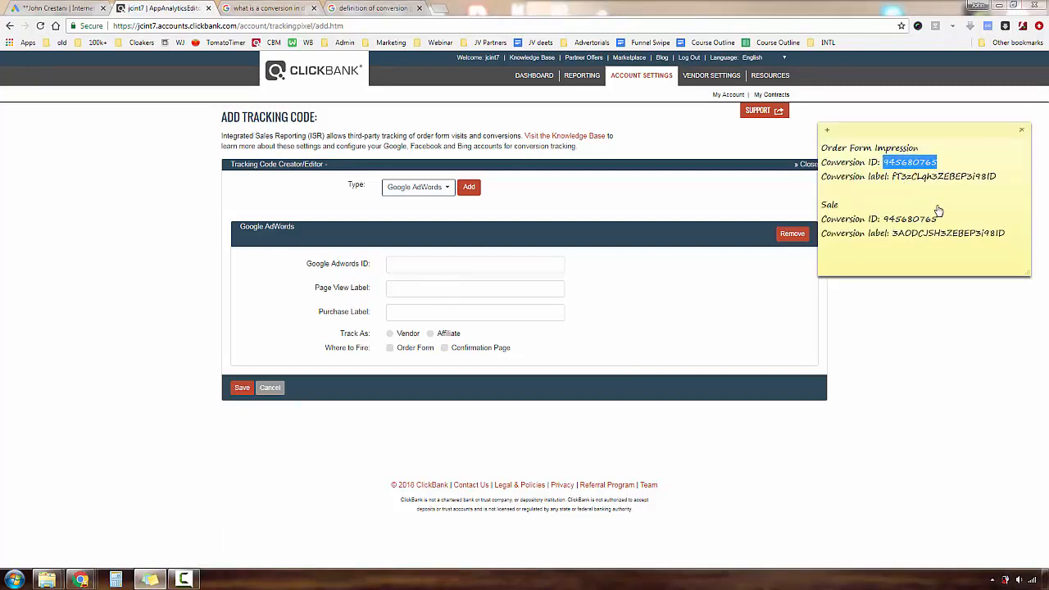
left_click_drag(941, 220, 883, 220)
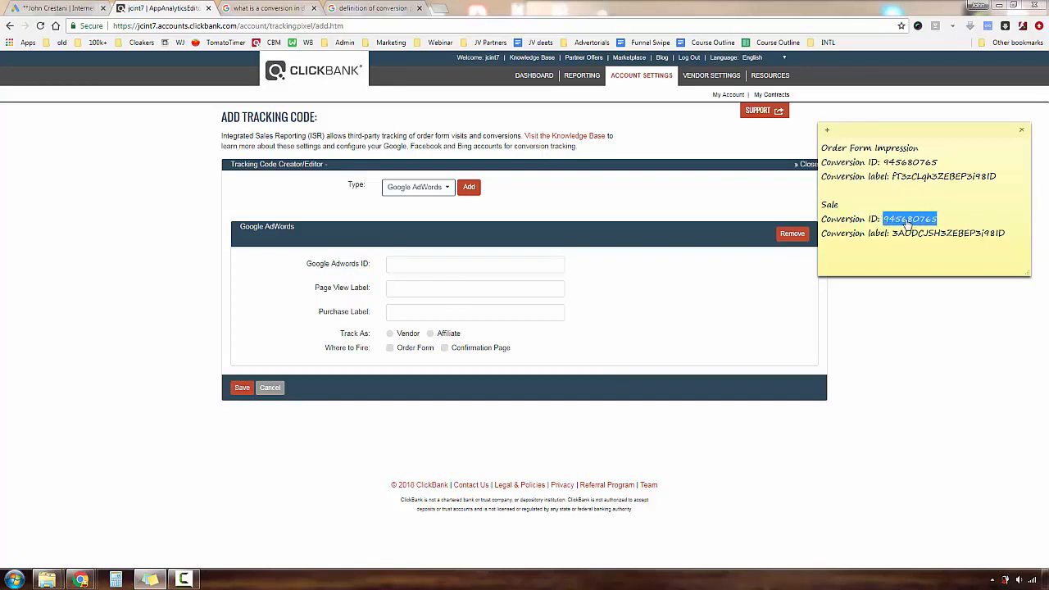
right_click(918, 223)
left_click(927, 237)
left_click(460, 270)
right_click(460, 270)
left_click(487, 332)
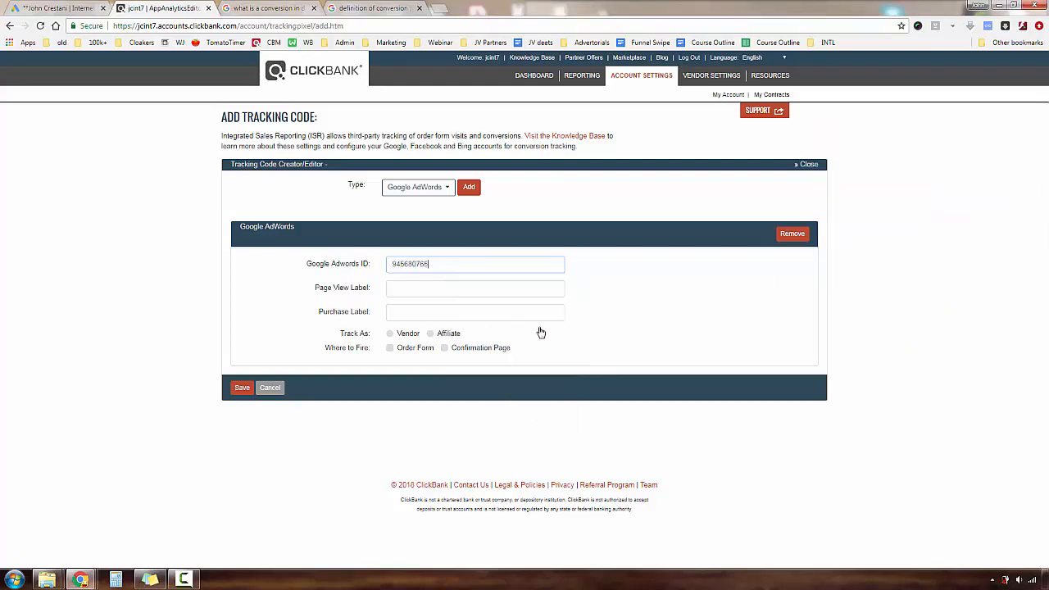
Step: Copy the order form impression's conversion label from the sticky note into the Page View Label field
left_click(677, 280)
key("alt+Tab")
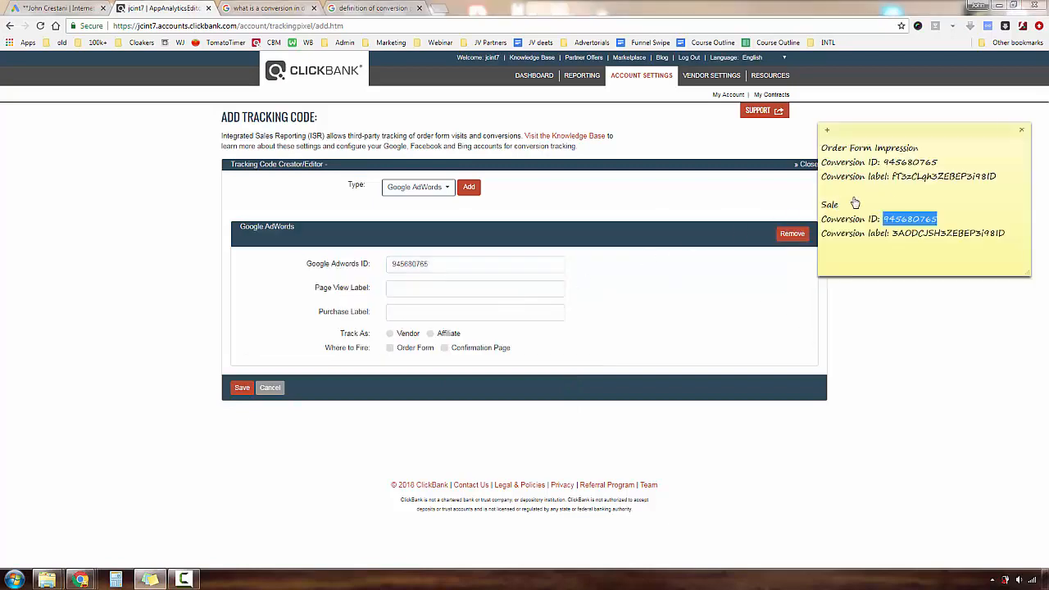
left_click(892, 181)
left_click_drag(370, 291, 318, 296)
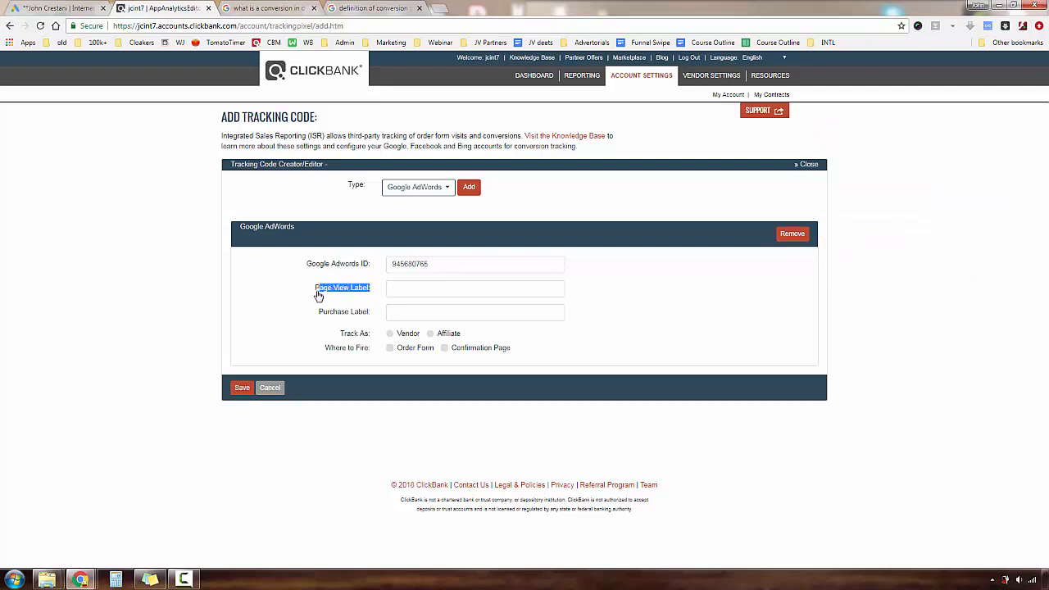
left_click(315, 295)
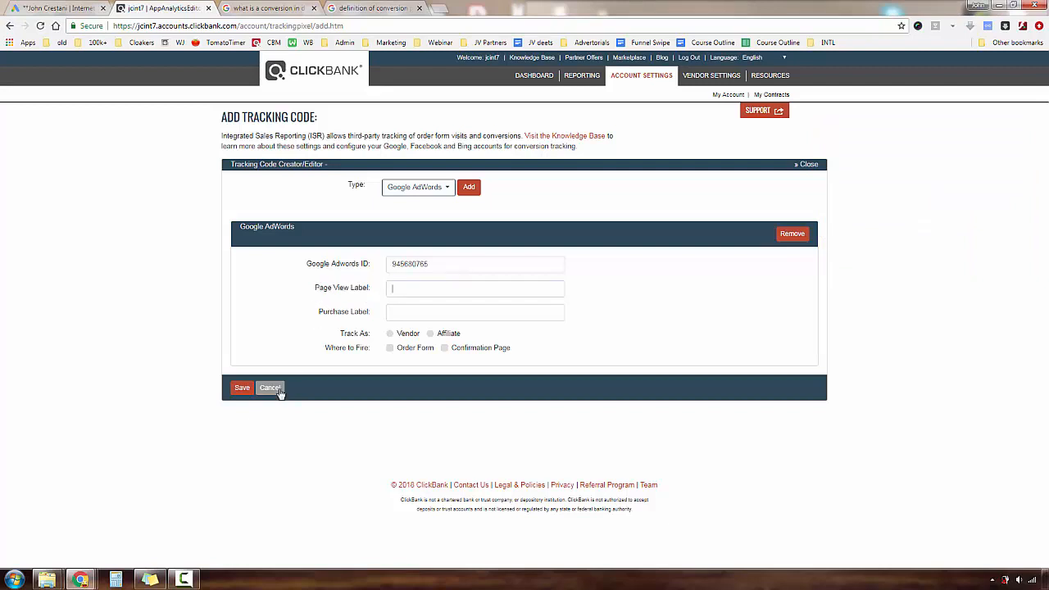
left_click(160, 578)
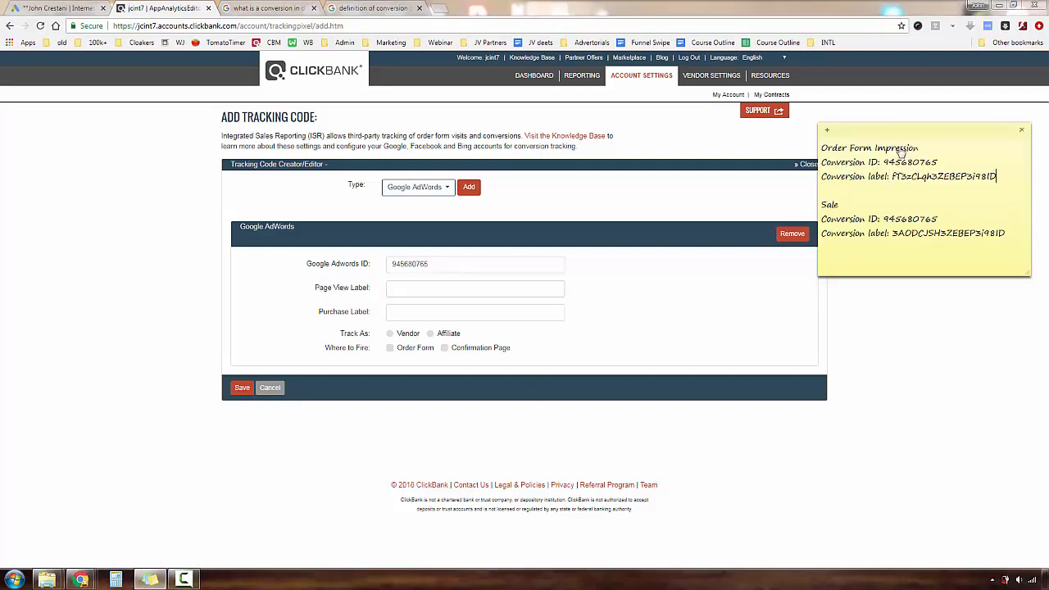
left_click_drag(919, 149, 792, 144)
left_click(957, 166)
left_click_drag(1005, 180, 894, 189)
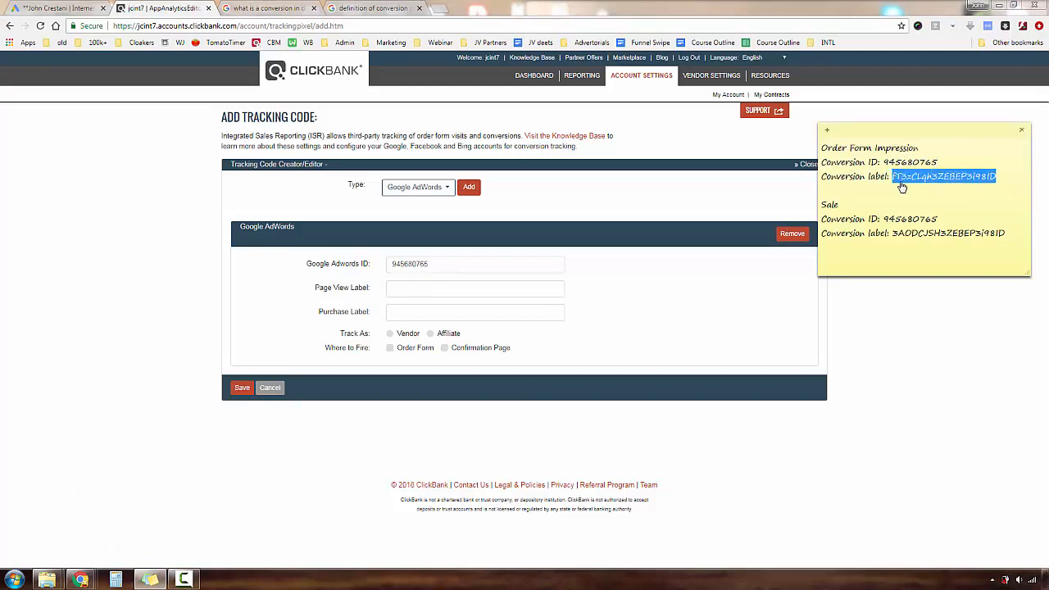
right_click(901, 187)
left_click(933, 202)
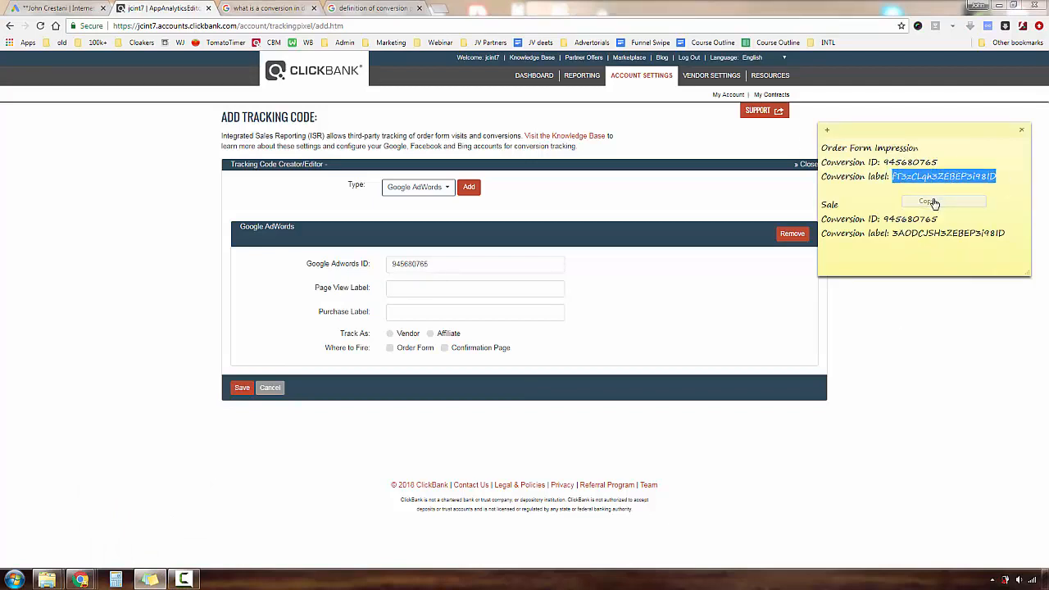
left_click(441, 293)
right_click(441, 293)
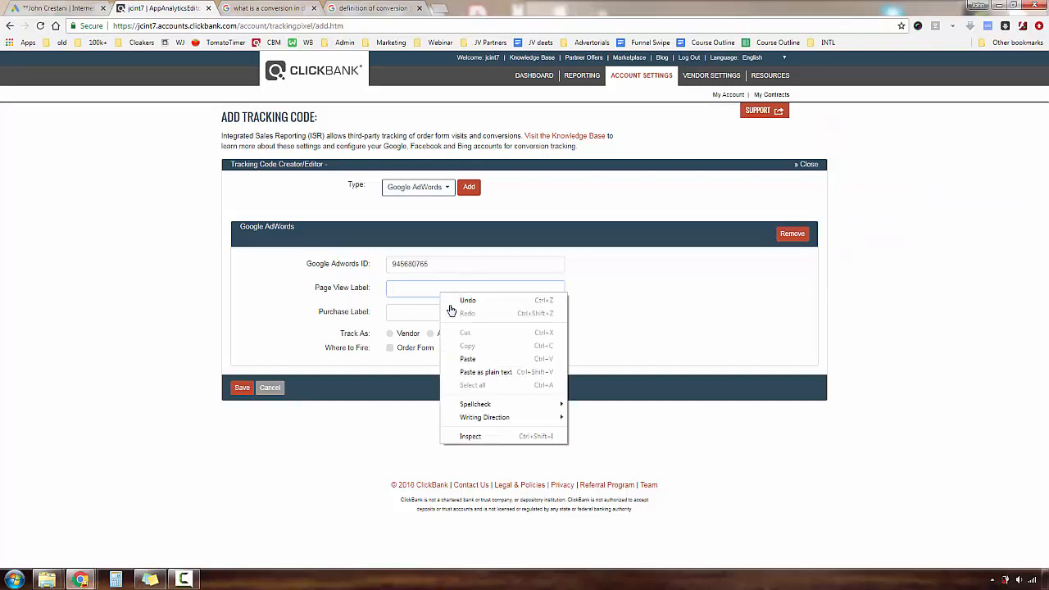
left_click(468, 359)
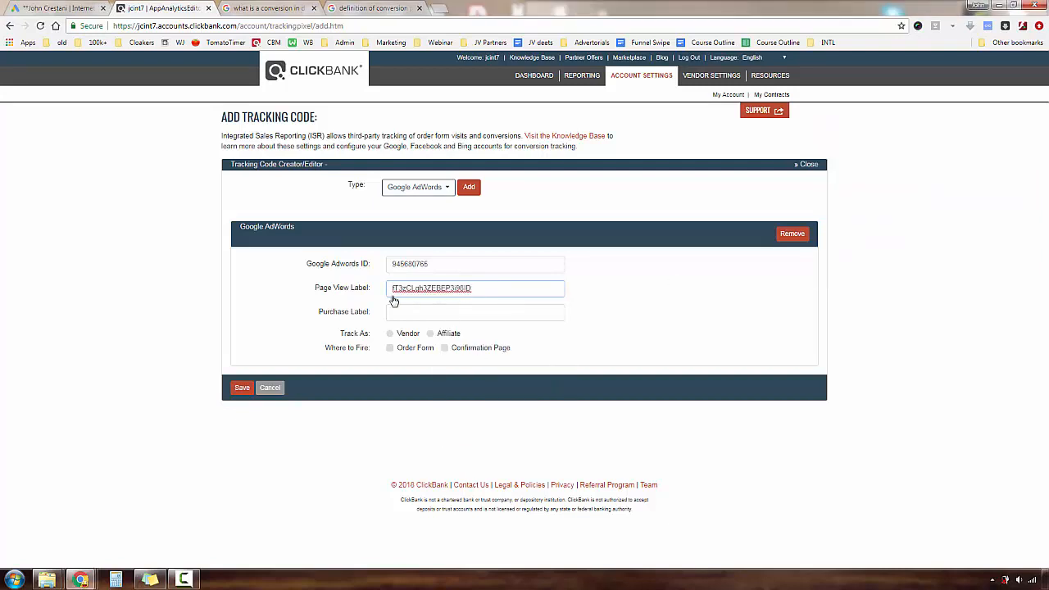
Step: Copy the sale's conversion label from the sticky note into the Purchase Label field
left_click(150, 579)
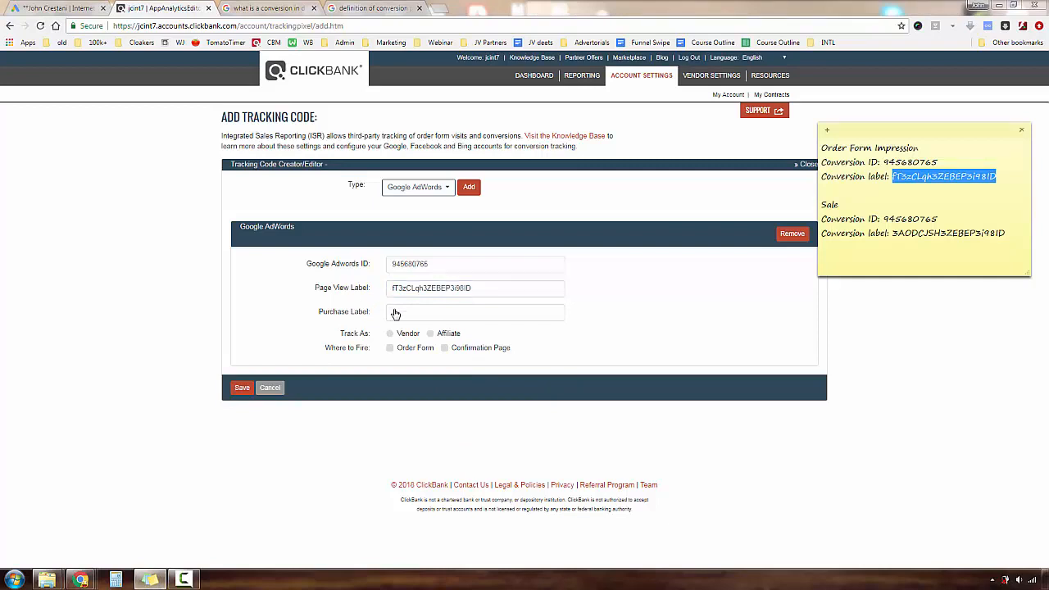
left_click(955, 220)
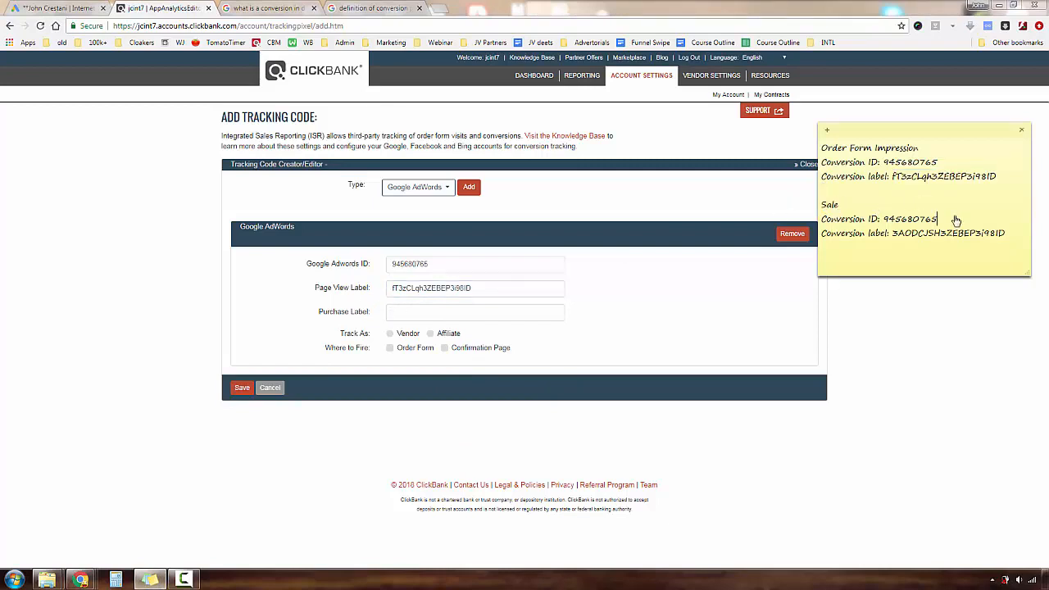
left_click_drag(1006, 236, 901, 236)
right_click(903, 234)
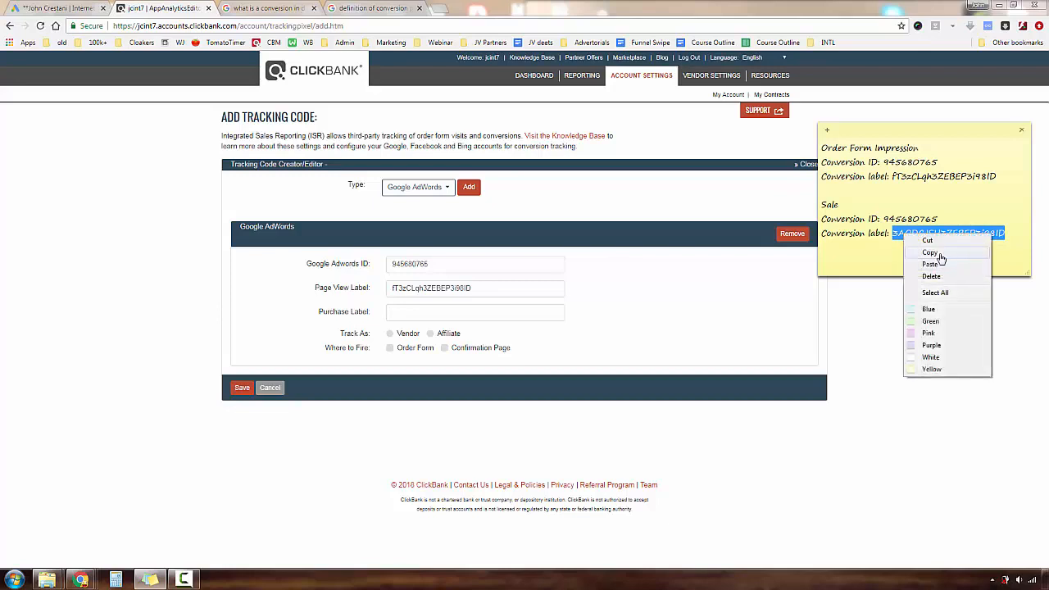
left_click(939, 254)
left_click(535, 316)
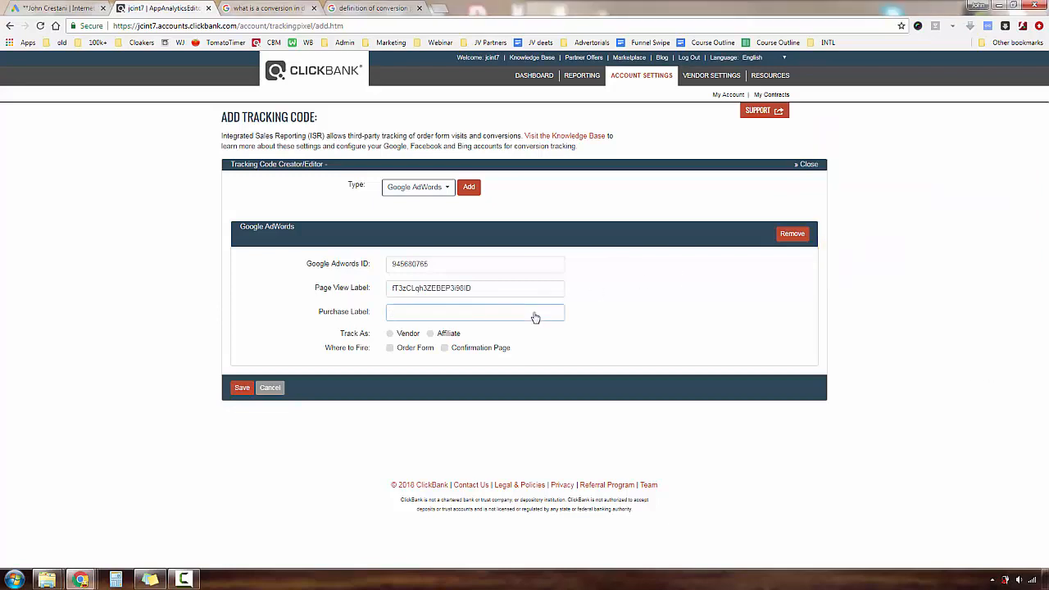
right_click(532, 317)
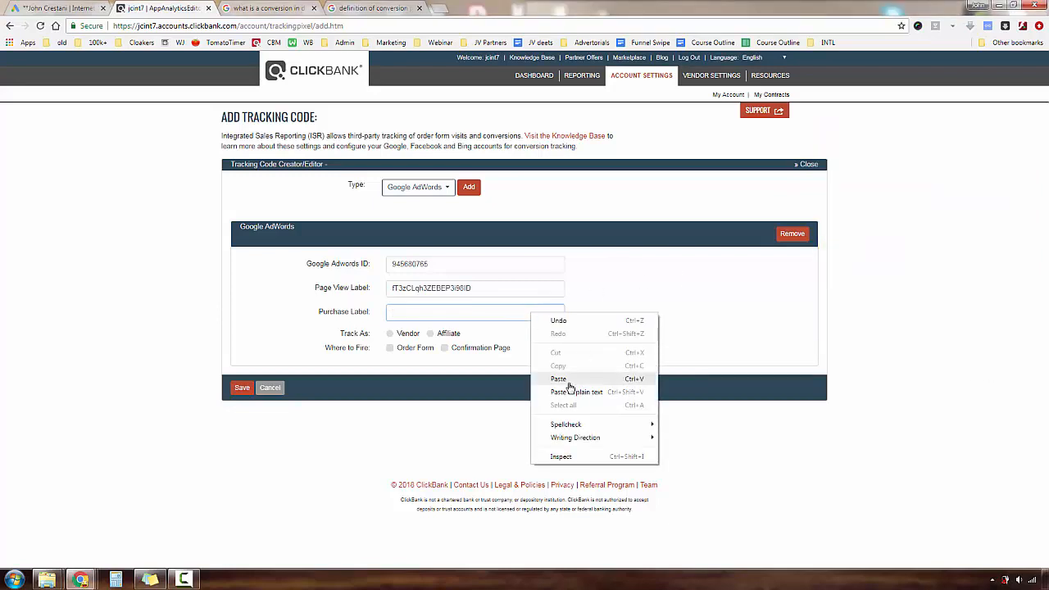
left_click(584, 379)
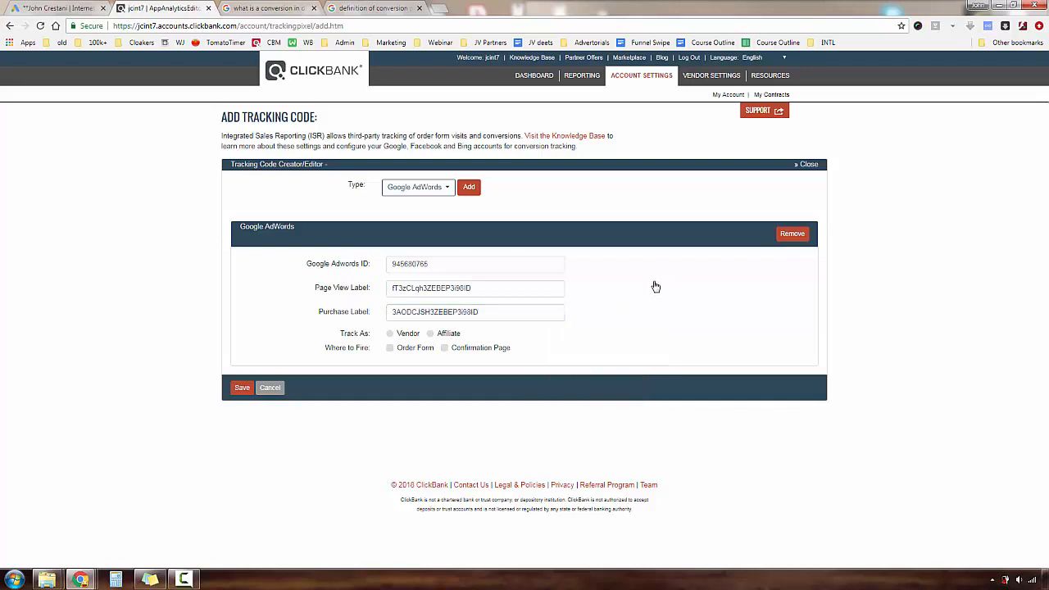
Step: Set the code to track as Affiliate, fire it on the Order Form and Confirmation Page, and save it
triple_click(356, 339)
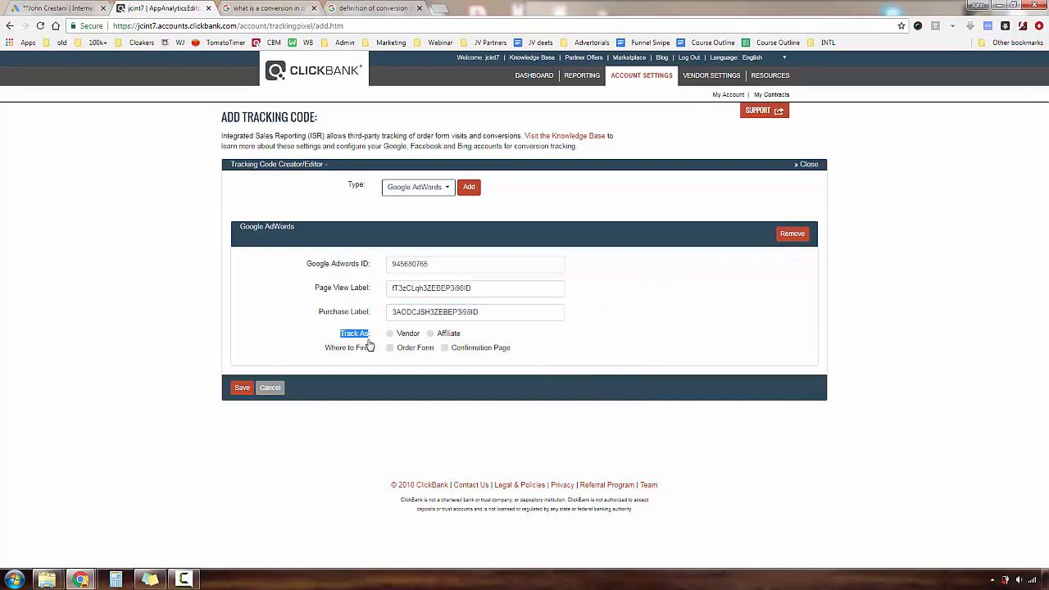
left_click(436, 336)
left_click(390, 350)
left_click(444, 350)
mouse_move(258, 369)
left_mouse_down()
mouse_move(208, 396)
mouse_move(258, 372)
left_mouse_up()
left_click_drag(163, 375, 194, 400)
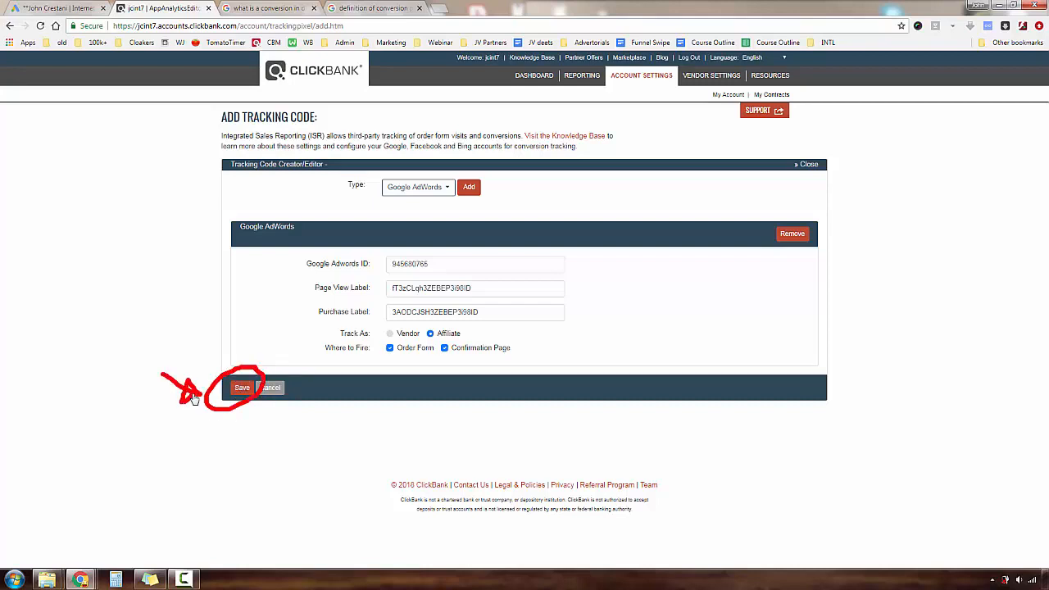
key("Escape")
left_click(242, 389)
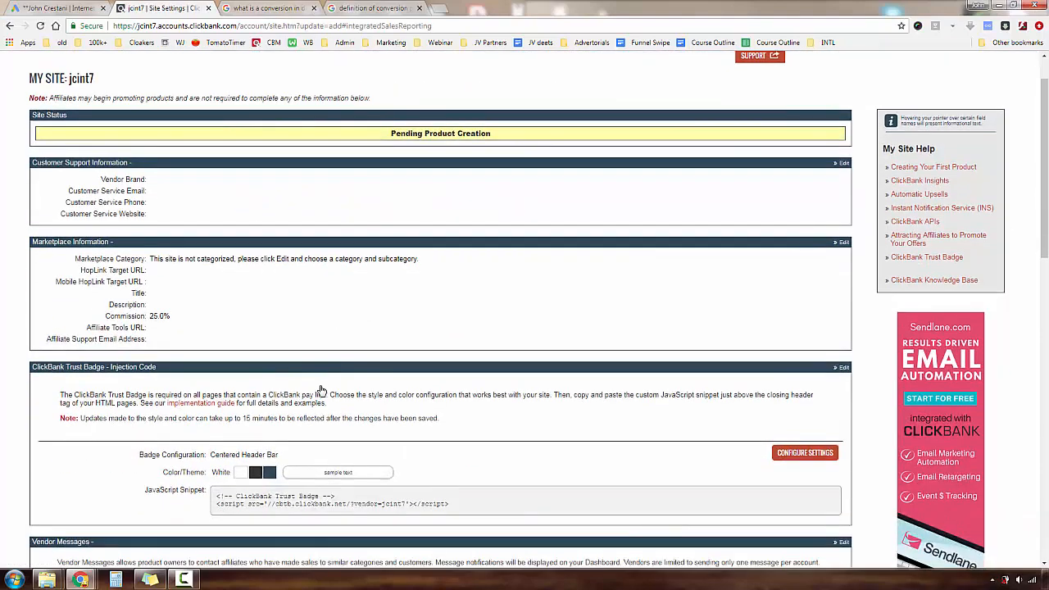
Step: Enable the saved Google AdWords tracking code under Integrated Sales Reporting
scroll(227, 267, "down", 6)
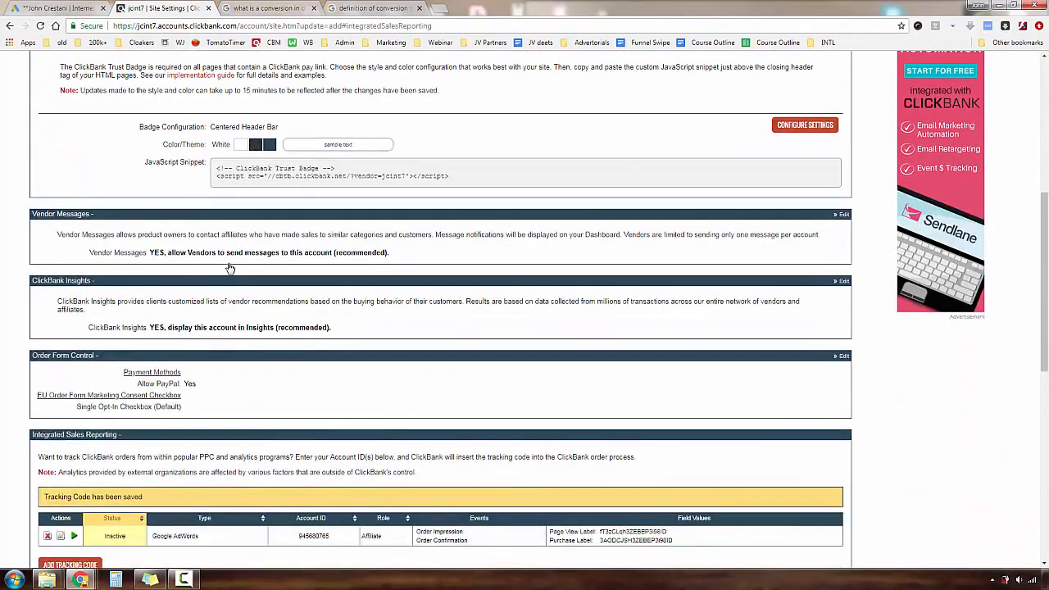
scroll(230, 268, "down", 2)
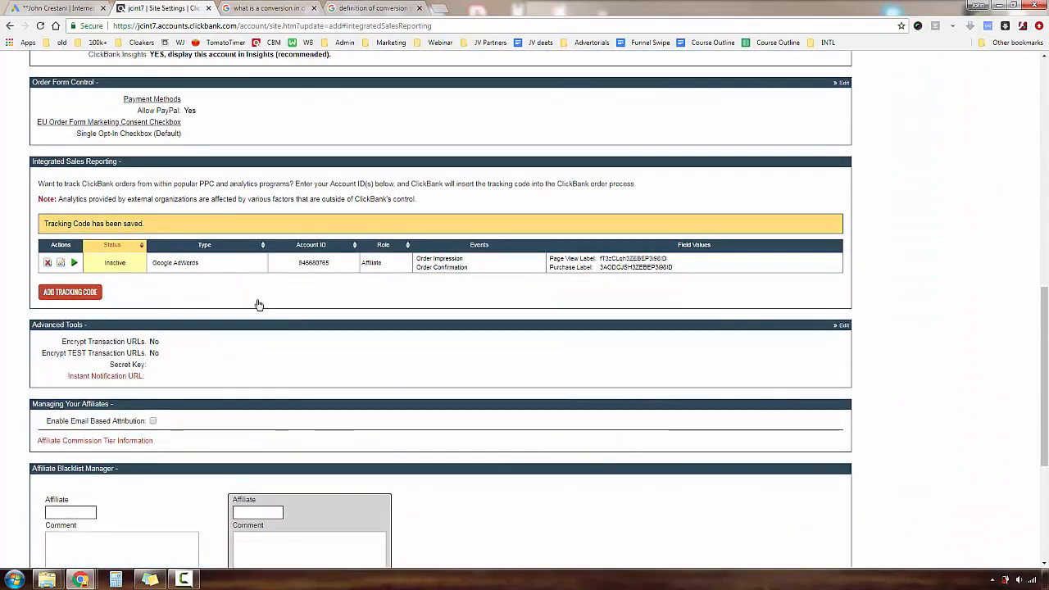
mouse_move(24, 152)
left_mouse_down()
mouse_move(12, 277)
mouse_move(241, 276)
left_mouse_up()
mouse_move(352, 282)
left_mouse_down()
mouse_move(656, 269)
mouse_move(710, 282)
left_mouse_up()
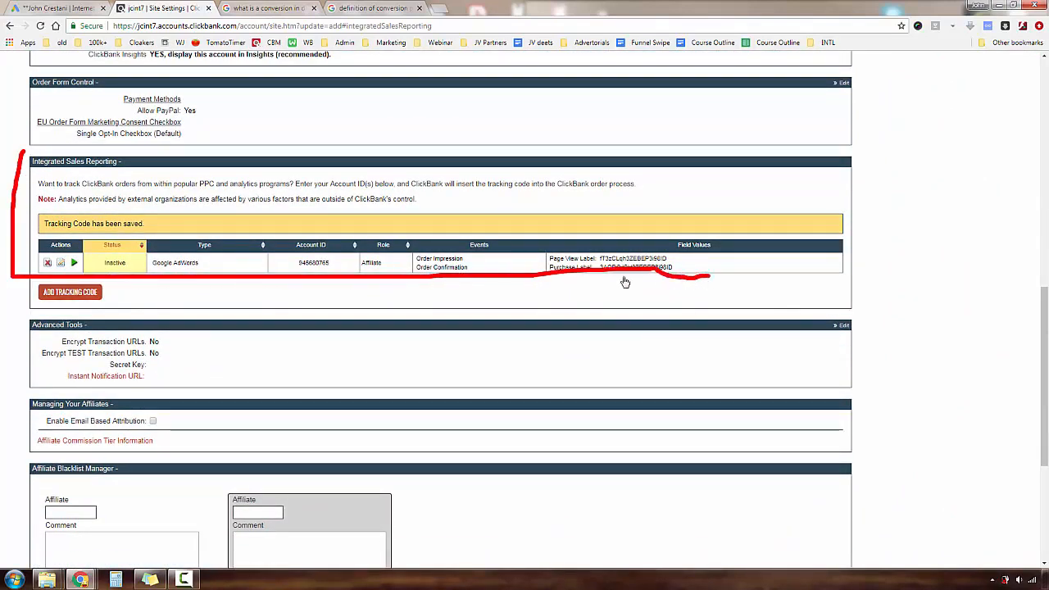
key("Escape")
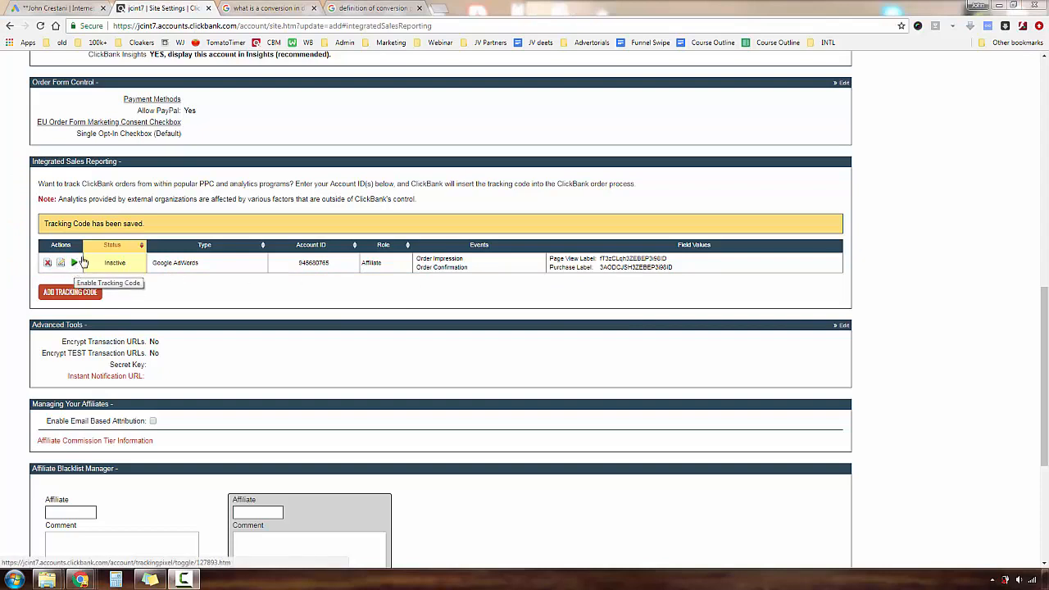
mouse_move(78, 252)
left_mouse_down()
mouse_move(72, 283)
mouse_move(86, 245)
left_mouse_up()
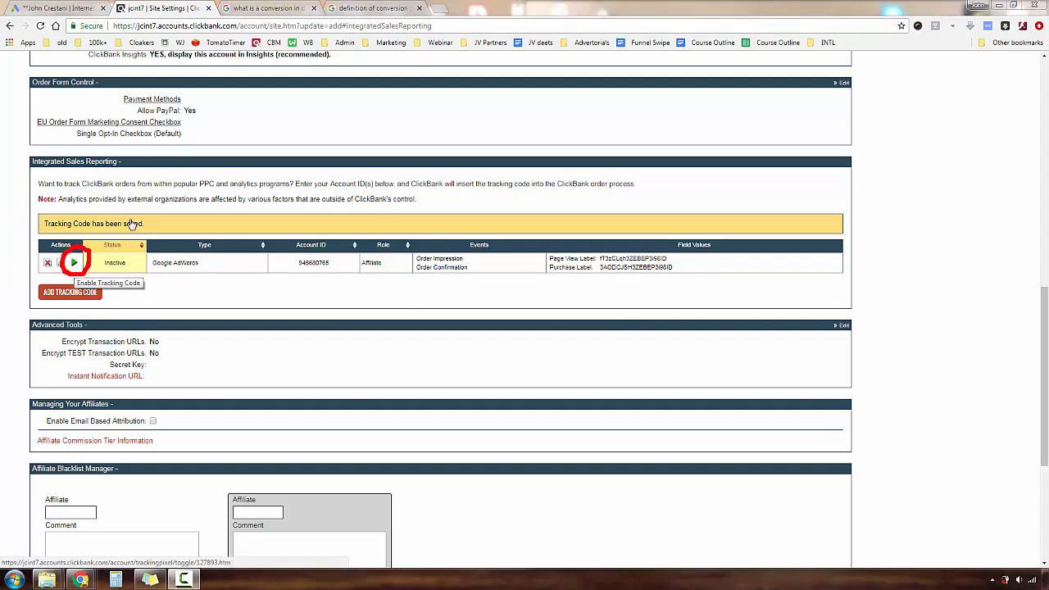
left_click_drag(131, 219, 92, 254)
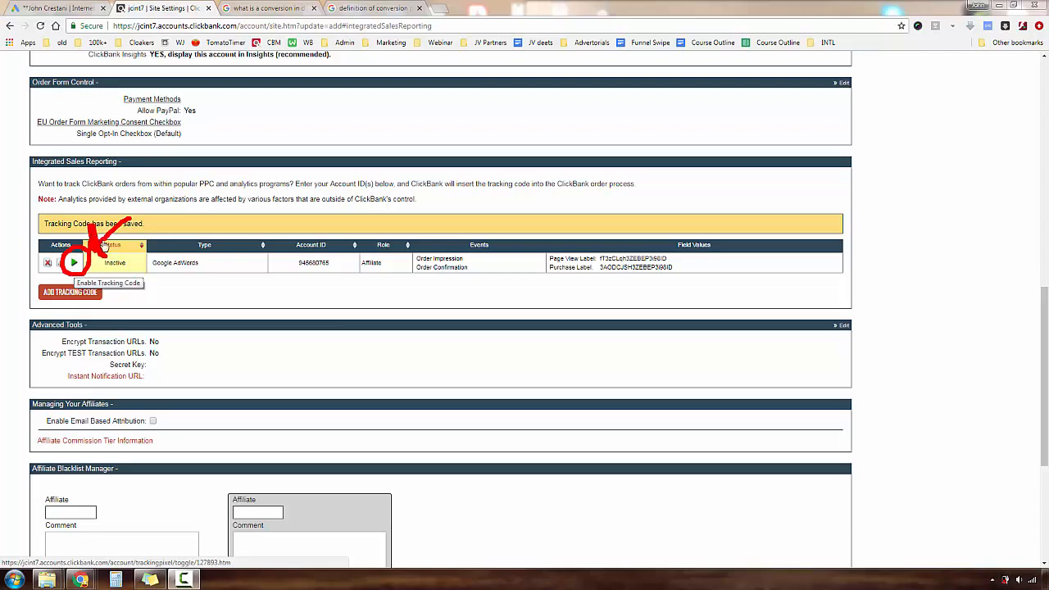
key("Escape")
left_click(73, 262)
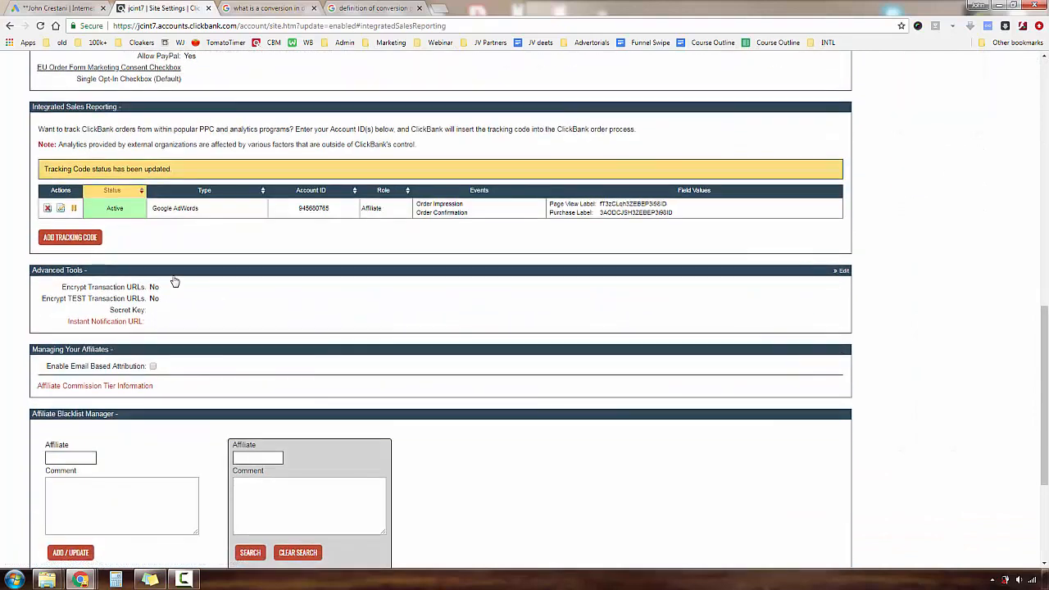
mouse_move(93, 218)
left_mouse_down()
mouse_move(150, 220)
mouse_move(85, 223)
mouse_move(83, 193)
mouse_move(146, 192)
mouse_move(194, 218)
left_mouse_up()
left_click_drag(302, 220, 412, 217)
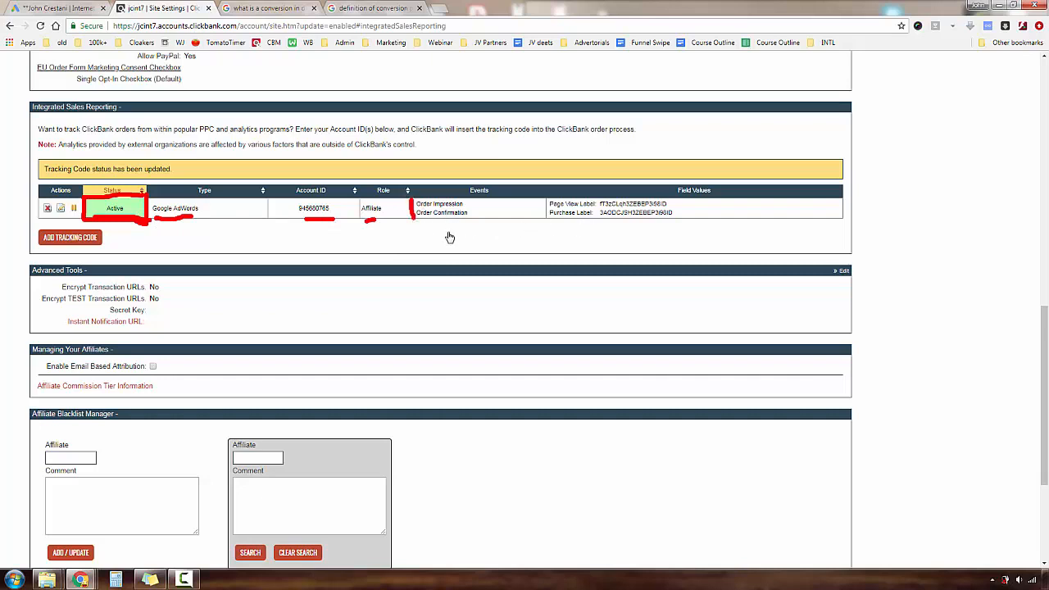
left_click_drag(540, 222, 676, 222)
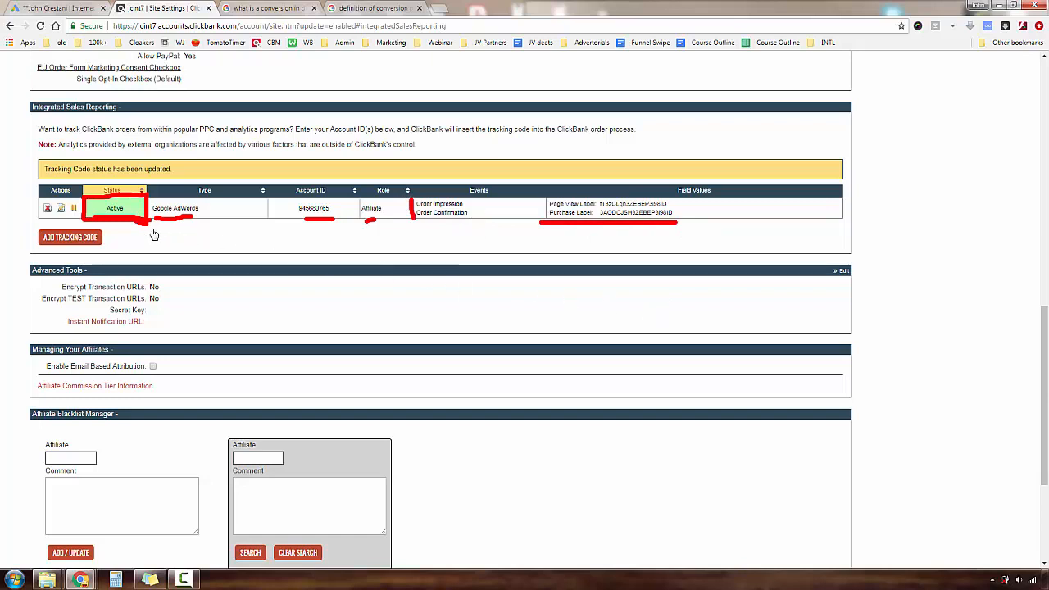
key("Escape")
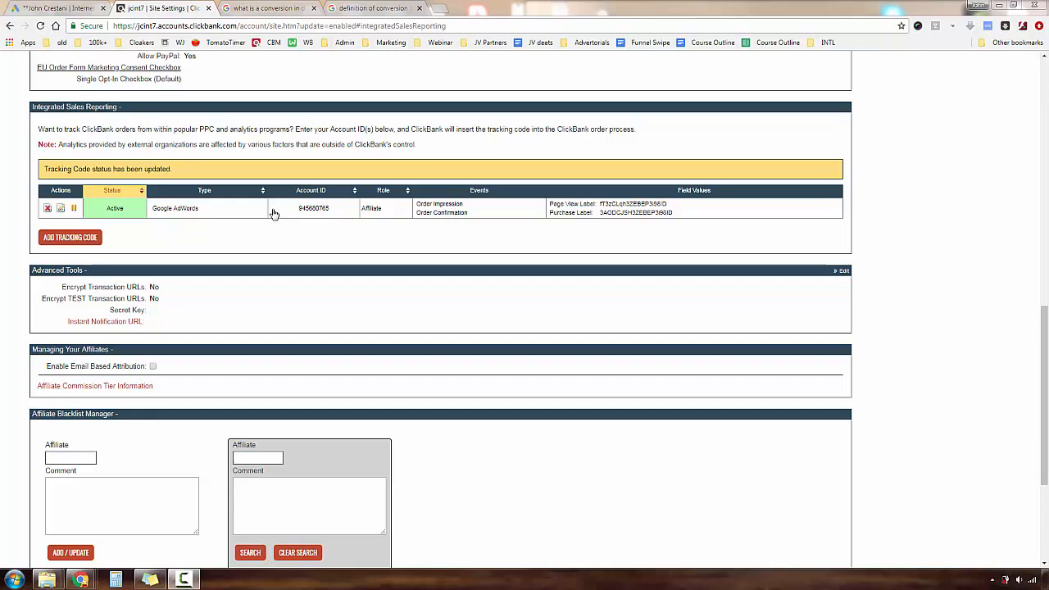
Step: Examine the conversion actions' statuses in Google Ads alongside the Google AdWords tracking code entry in ClickBank
left_click(83, 6)
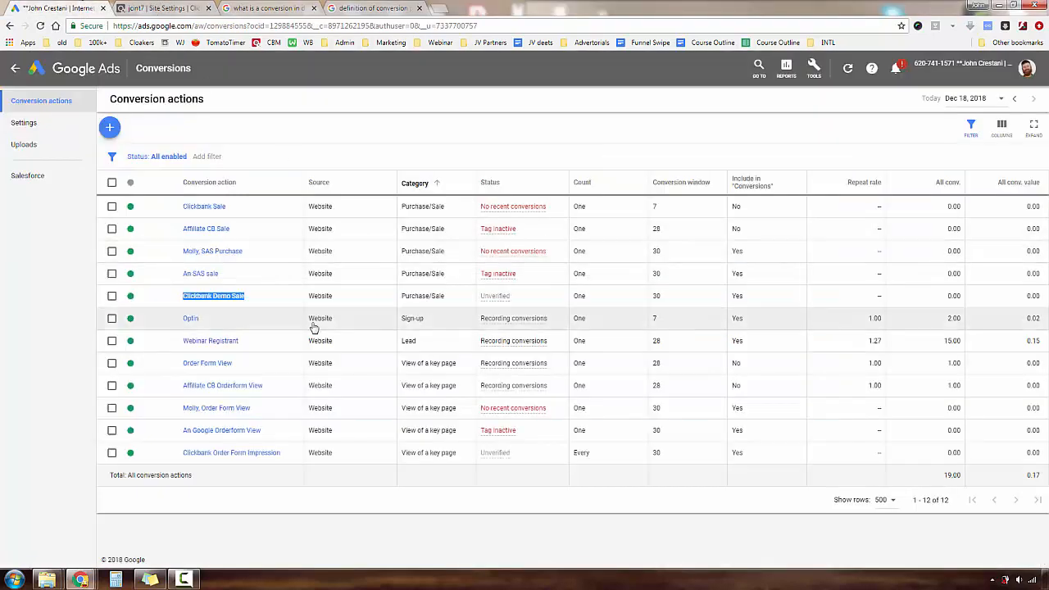
left_click(65, 302)
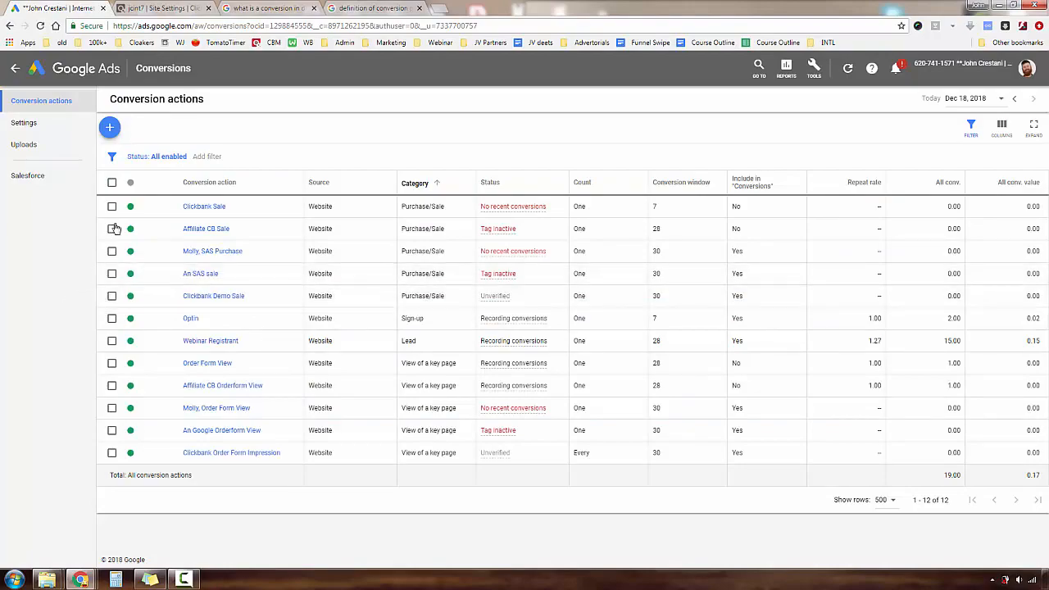
left_click(189, 7)
scroll(483, 286, "up", 2)
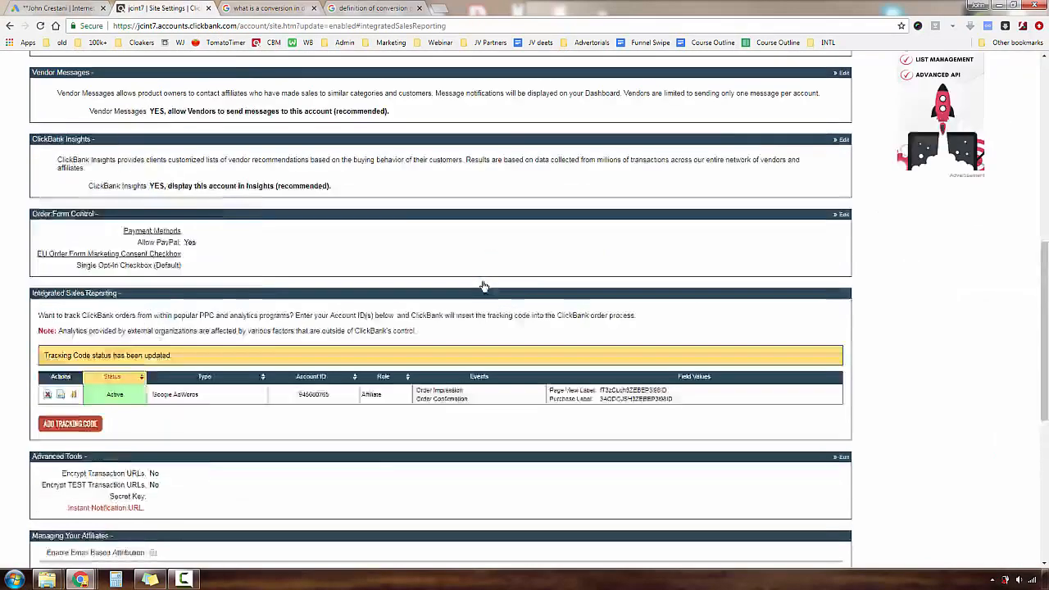
scroll(484, 286, "up", 5)
scroll(484, 286, "down", 8)
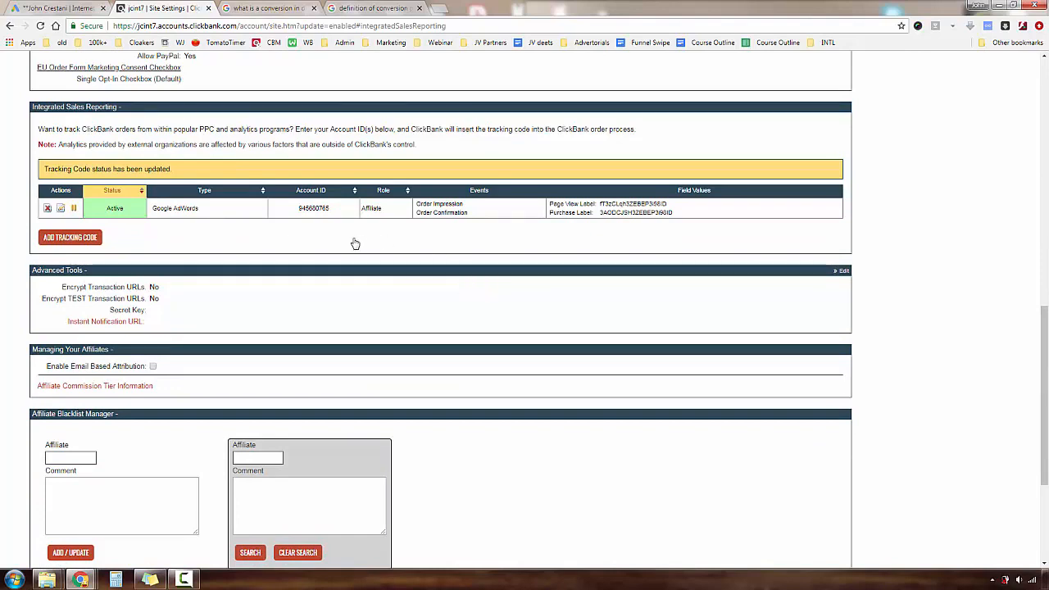
key("ctrl+shift+Tab")
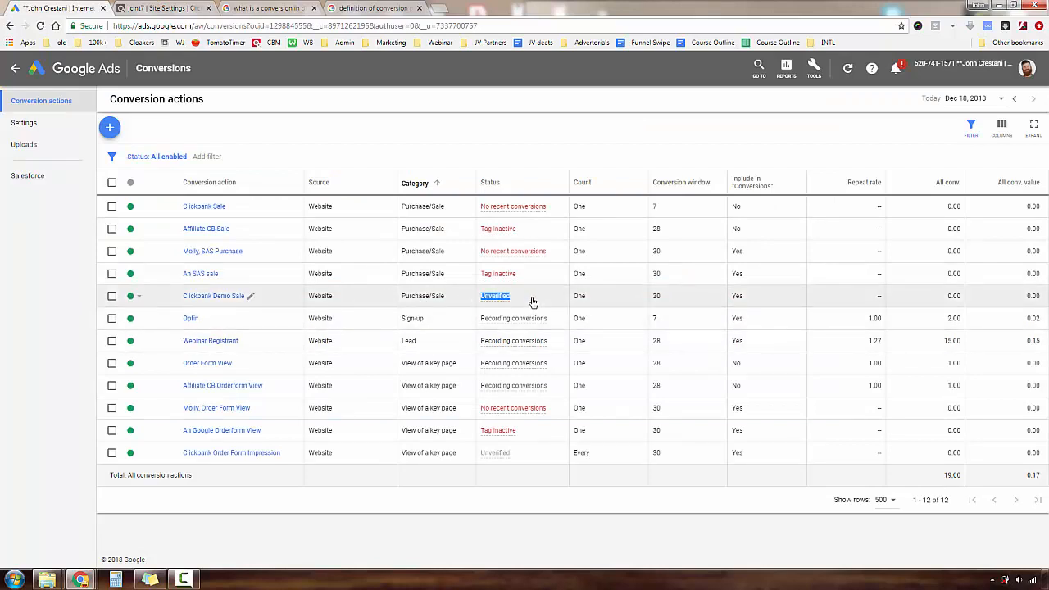
mouse_move(545, 324)
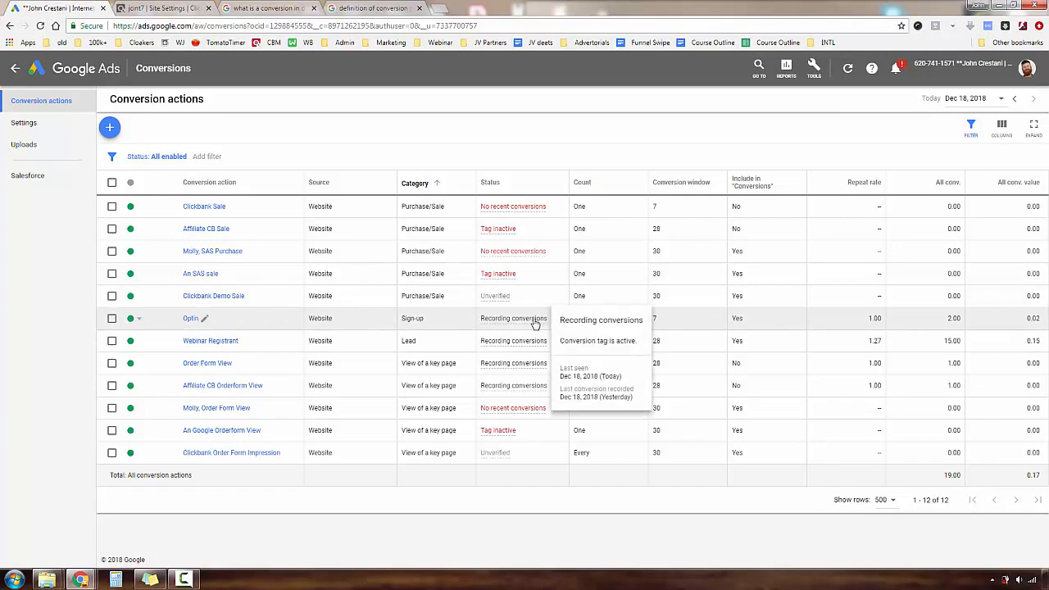
left_click(147, 8)
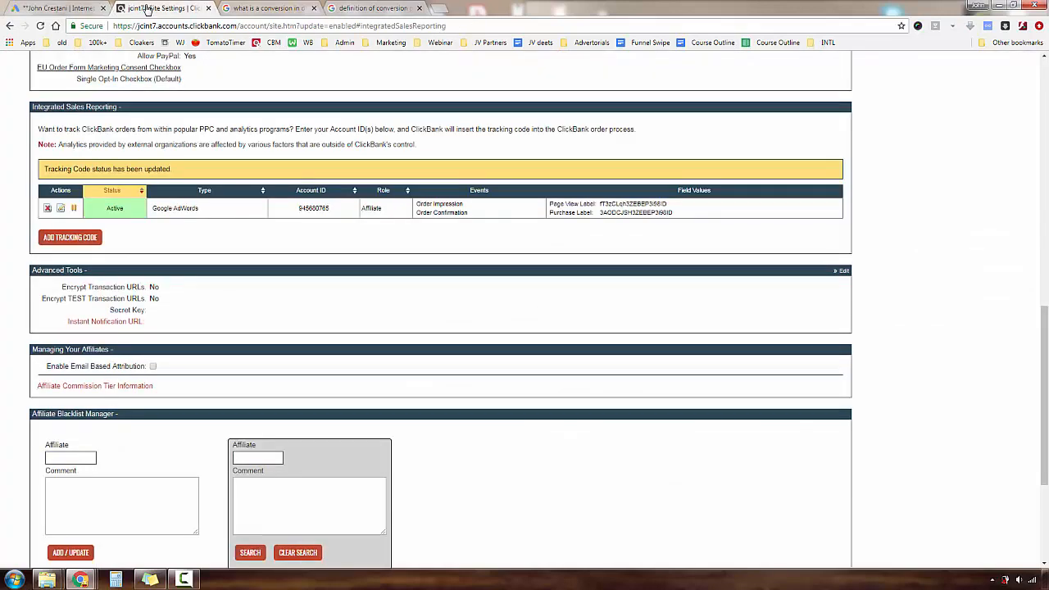